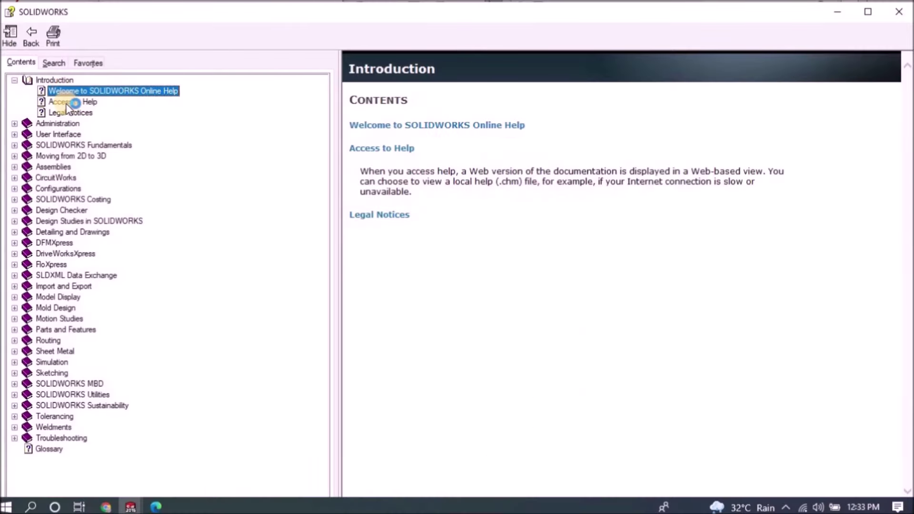
- View the Access to Help and Legal Notices topics, then expand Administration and the Installation and Administration Guide
{"action": "left_click", "coordinate": [67, 106]}
{"action": "left_click", "coordinate": [68, 113]}
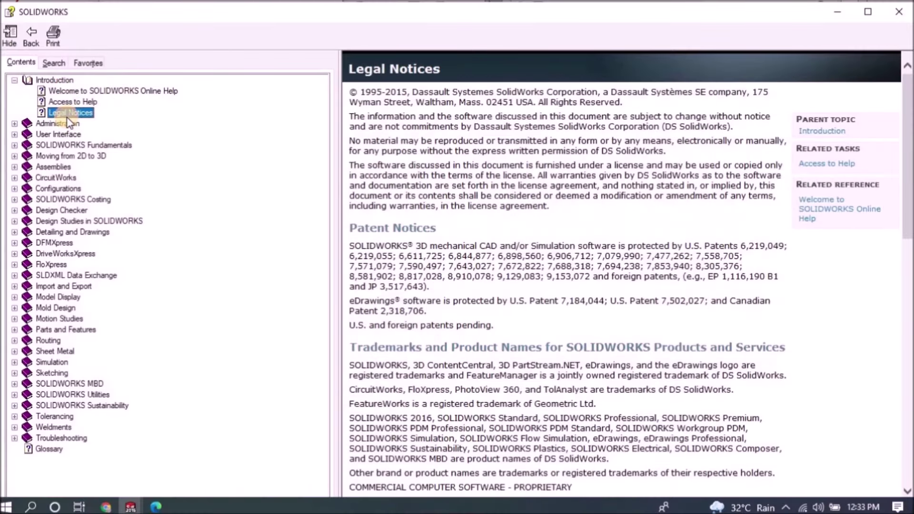
{"action": "left_click", "coordinate": [15, 124]}
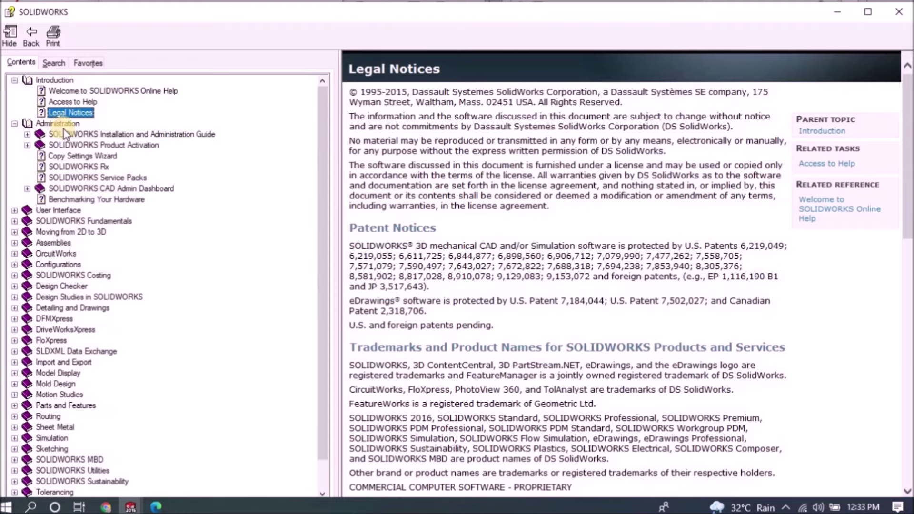
{"action": "left_click", "coordinate": [27, 135]}
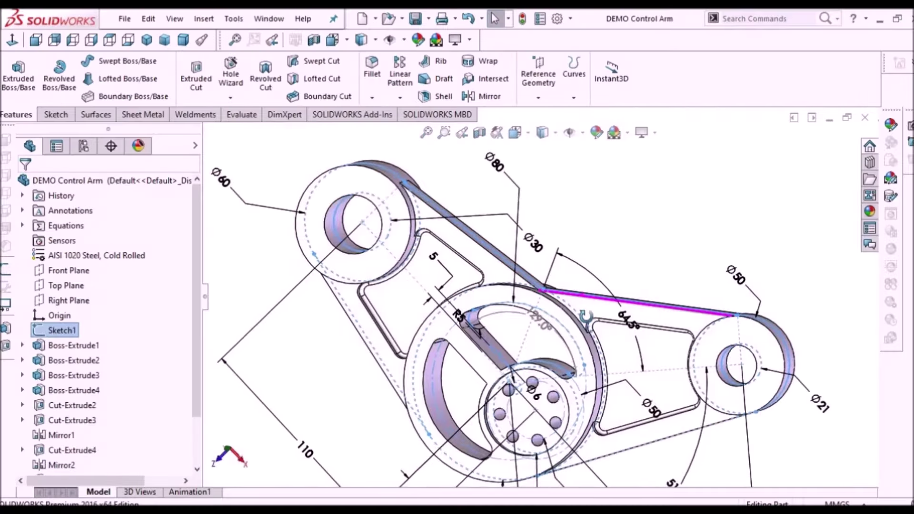
- Orbit the control arm, boundary surface, MCB box, bracket plot and wavy surface demo models
{"action": "mouse_move", "coordinate": [614, 247]}
{"action": "middle_mouse_down"}
{"action": "mouse_move", "coordinate": [667, 231]}
{"action": "mouse_move", "coordinate": [688, 266]}
{"action": "mouse_move", "coordinate": [638, 300]}
{"action": "mouse_move", "coordinate": [579, 282]}
{"action": "mouse_move", "coordinate": [621, 226]}
{"action": "middle_mouse_up"}
{"action": "key", "text": "Escape"}
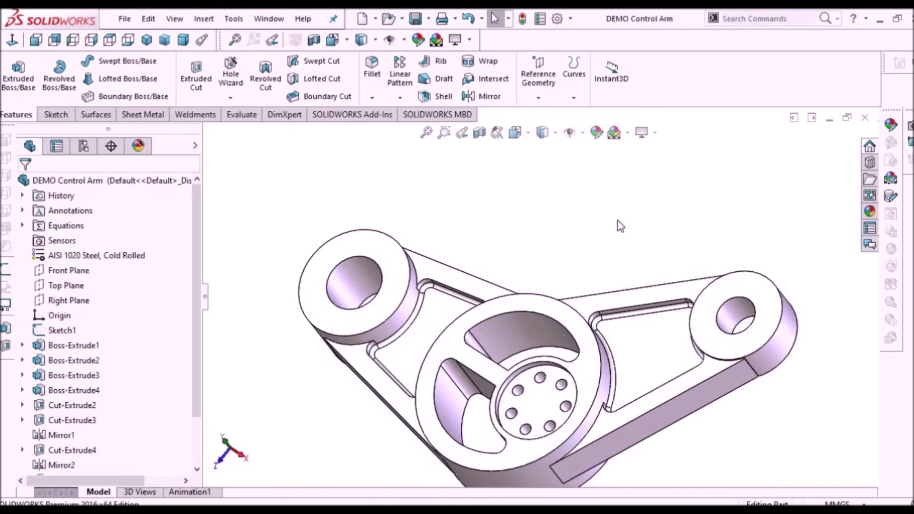
{"action": "left_click", "coordinate": [67, 345]}
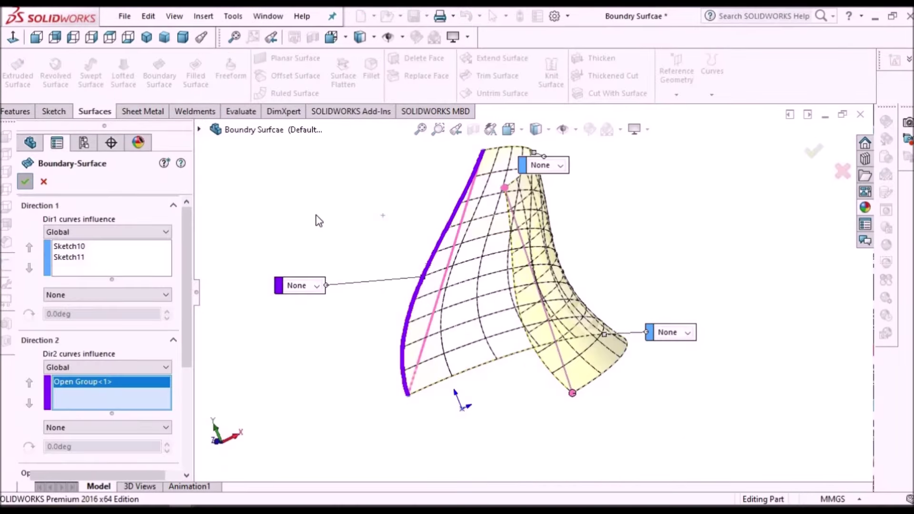
{"action": "middle_click_drag", "start_coordinate": [548, 292], "coordinate": [435, 279]}
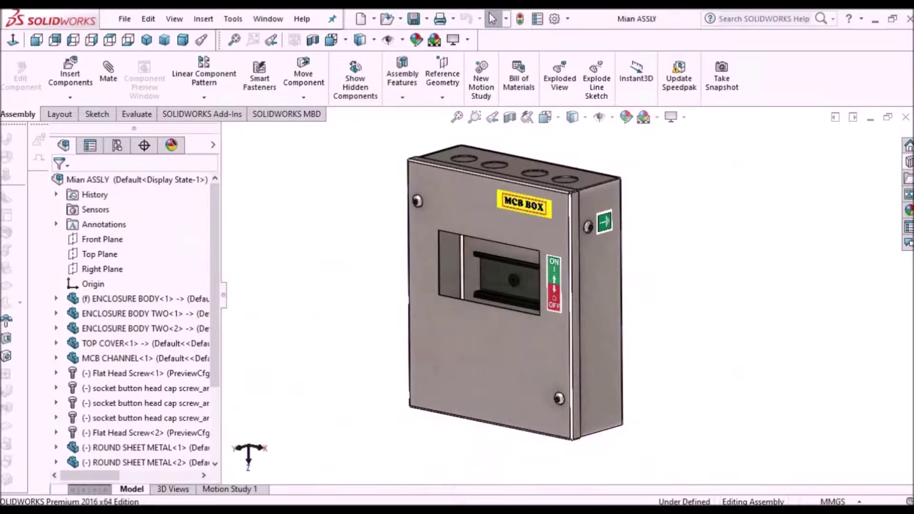
{"action": "key", "text": "ctrl+7"}
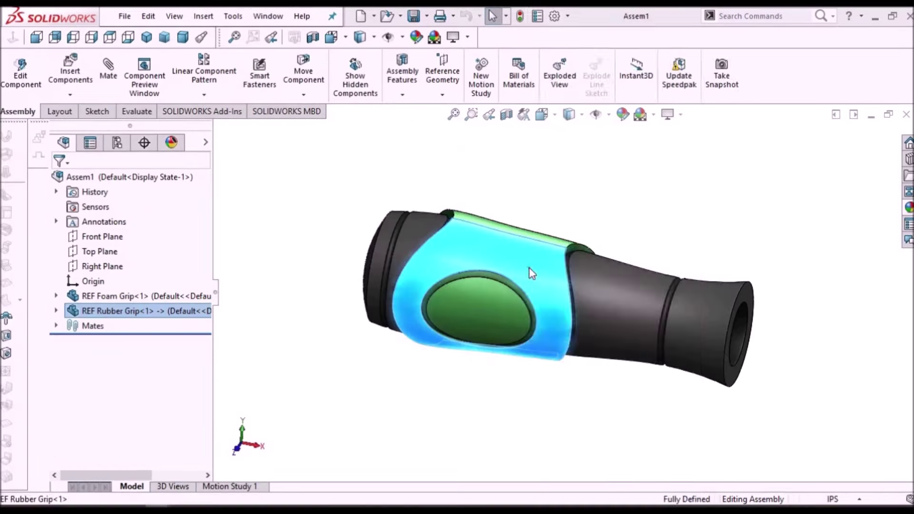
{"action": "right_click", "coordinate": [532, 266]}
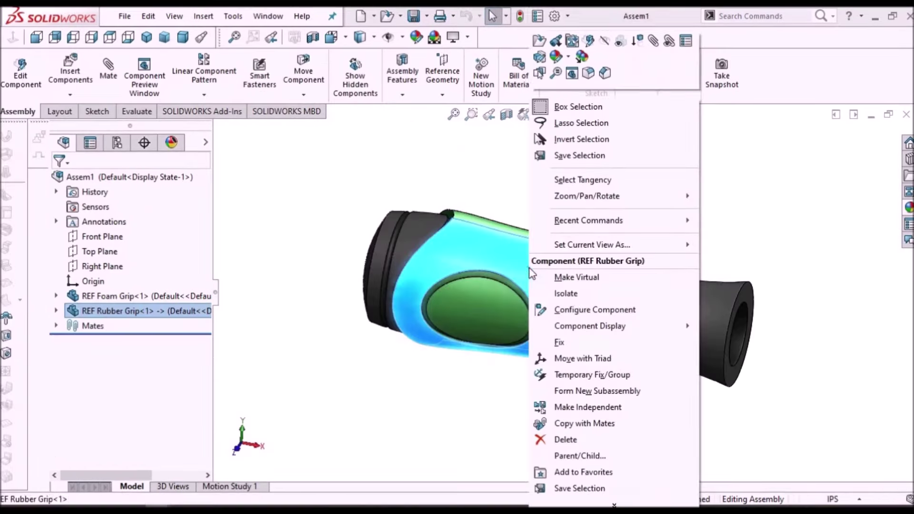
{"action": "key", "text": "Escape"}
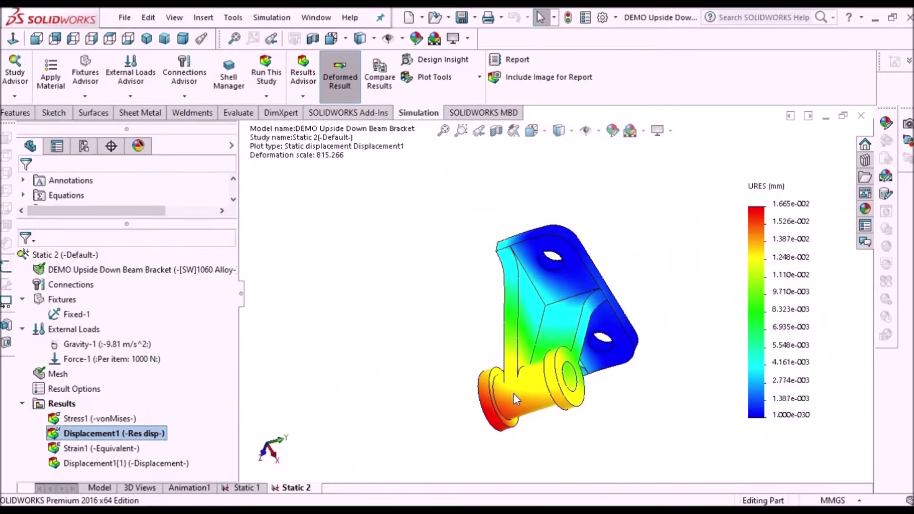
{"action": "middle_click_drag", "start_coordinate": [517, 399], "coordinate": [586, 436]}
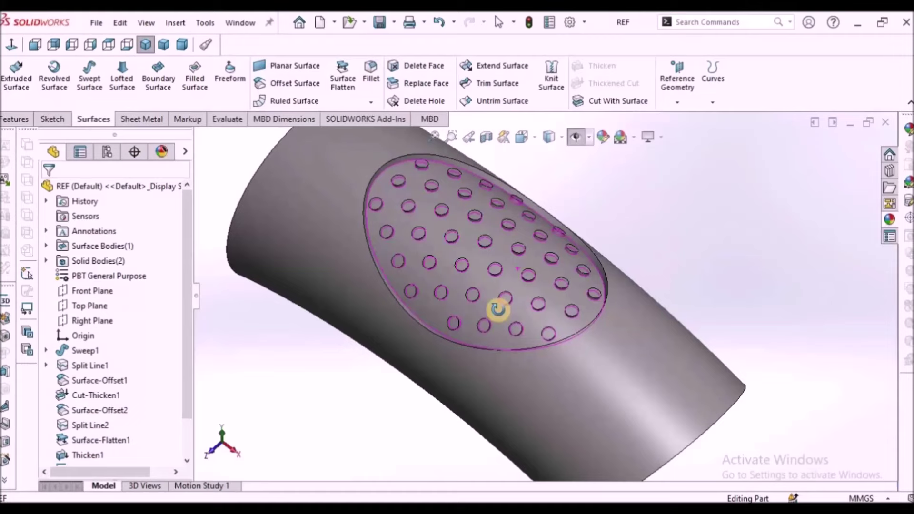
{"action": "middle_click_drag", "start_coordinate": [496, 306], "coordinate": [604, 295]}
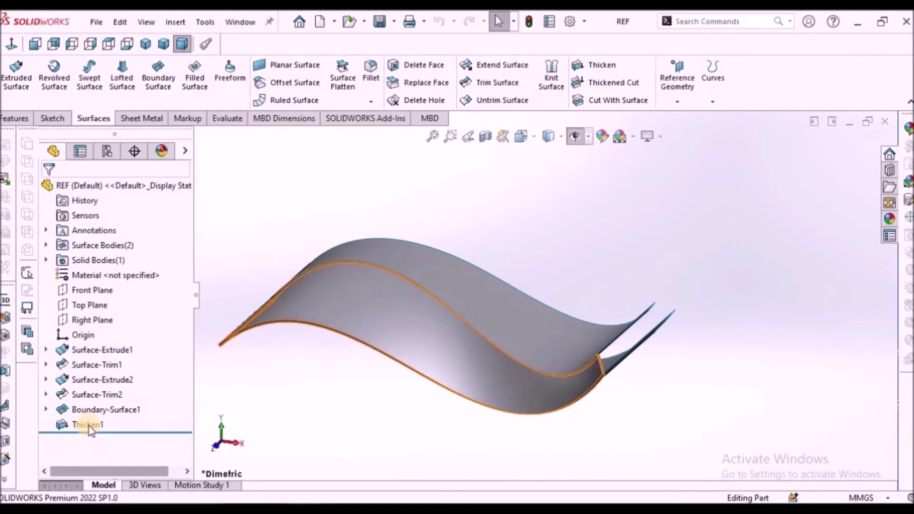
- Hide the Thicken1 body of the wavy surface part
{"action": "right_click", "coordinate": [85, 424]}
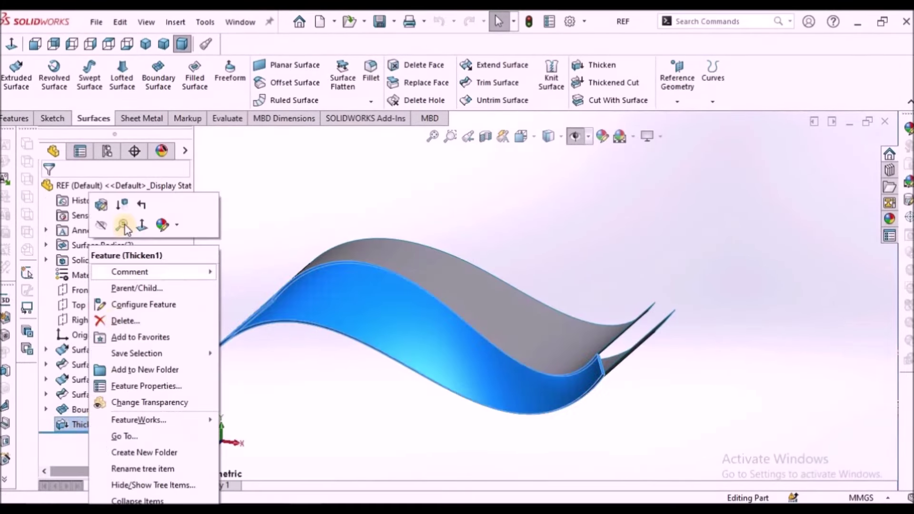
{"action": "left_click", "coordinate": [101, 227]}
{"action": "scroll", "coordinate": [492, 288], "scroll_direction": "up", "scroll_amount": 3}
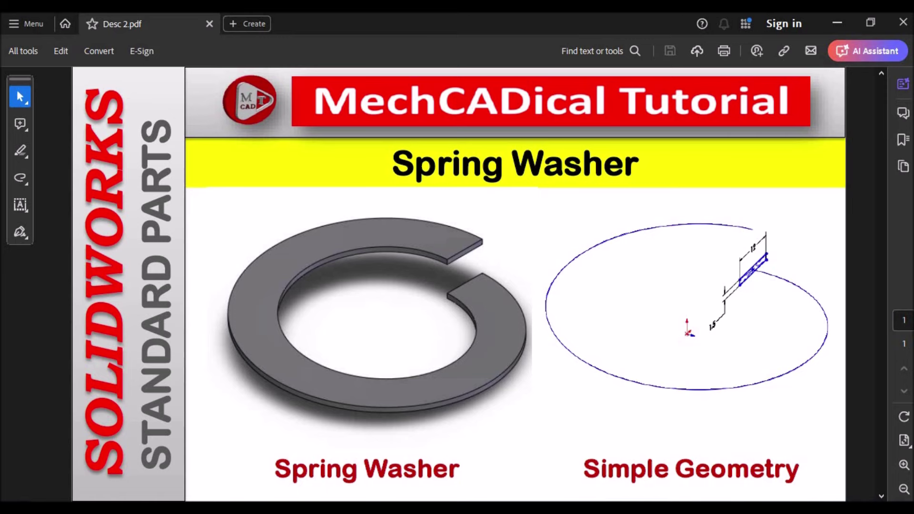
- Bring up the Spring Washer part, orbit it to a steep angle, and return to trimetric view
{"action": "left_click", "coordinate": [307, 455]}
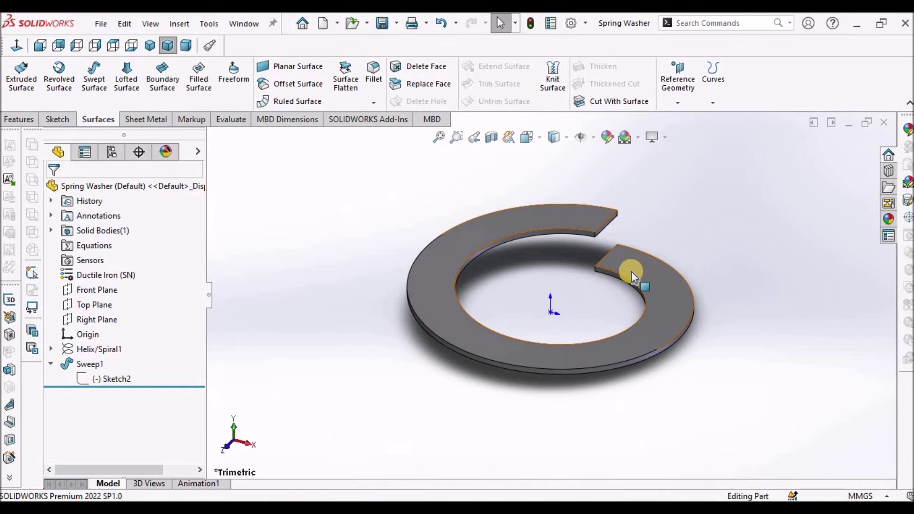
{"action": "middle_click_drag", "start_coordinate": [617, 282], "coordinate": [562, 310]}
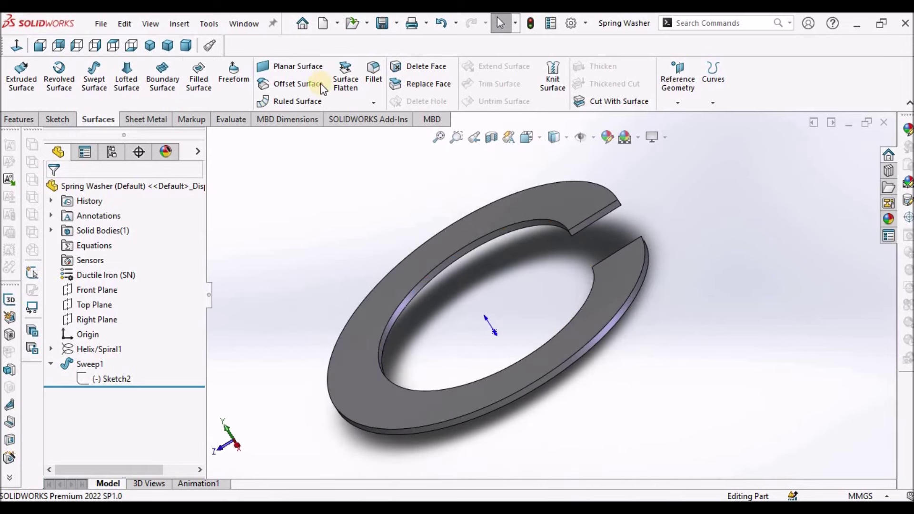
{"action": "key", "text": "ctrl+7"}
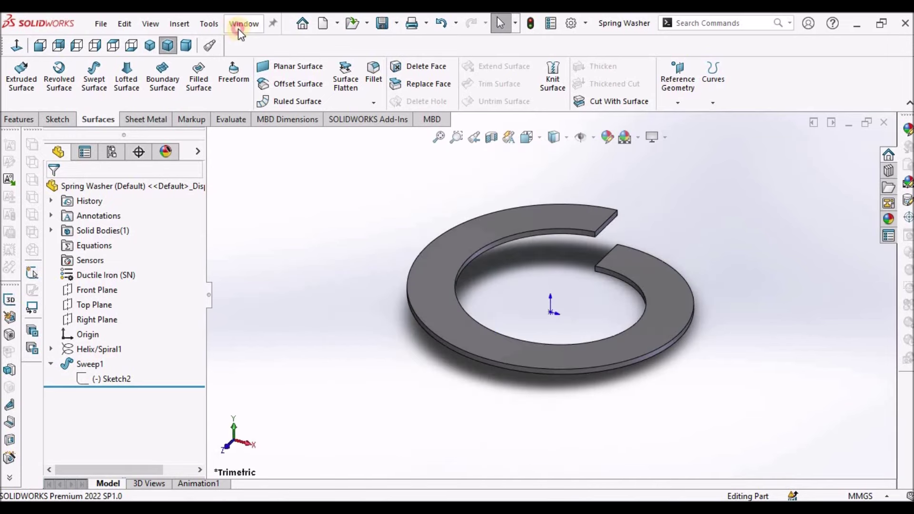
{"action": "left_click", "coordinate": [241, 26]}
- In Demo Spring Washer, sketch a circle centred on the origin on the Top Plane
{"action": "left_click", "coordinate": [277, 181]}
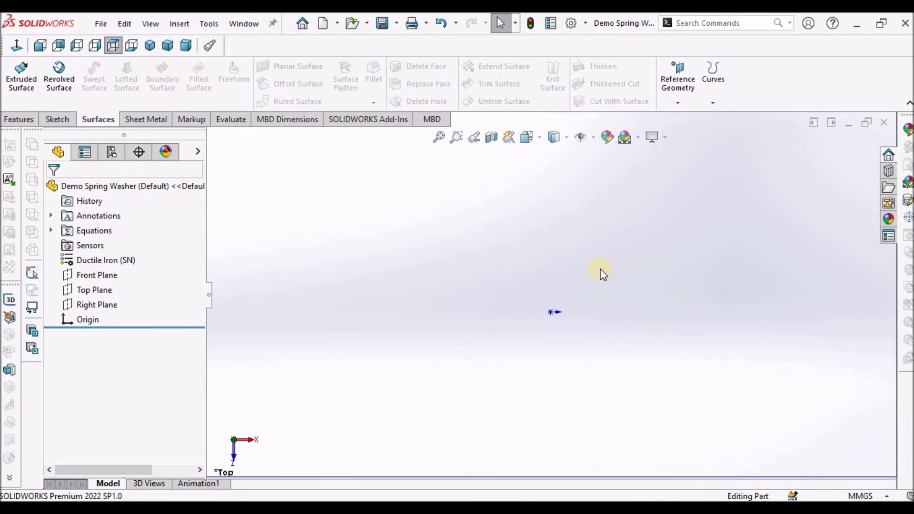
{"action": "left_click", "coordinate": [438, 312]}
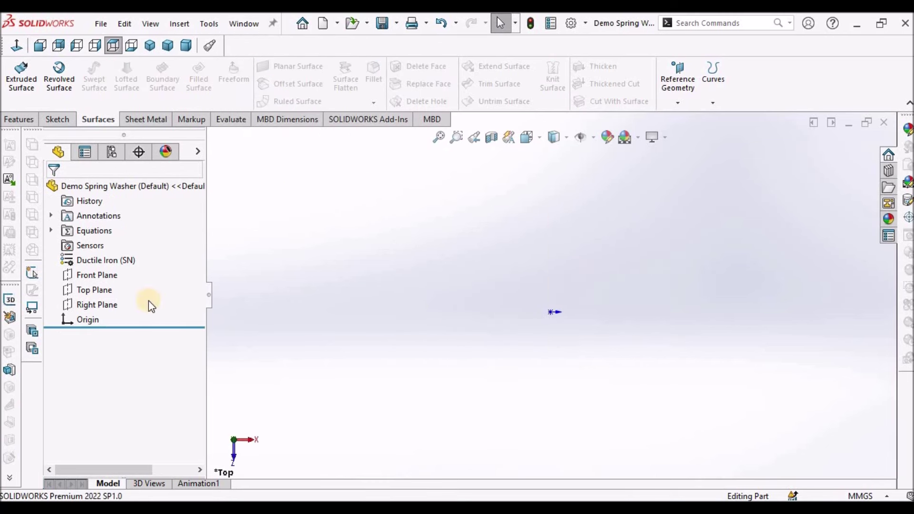
{"action": "left_click", "coordinate": [102, 290]}
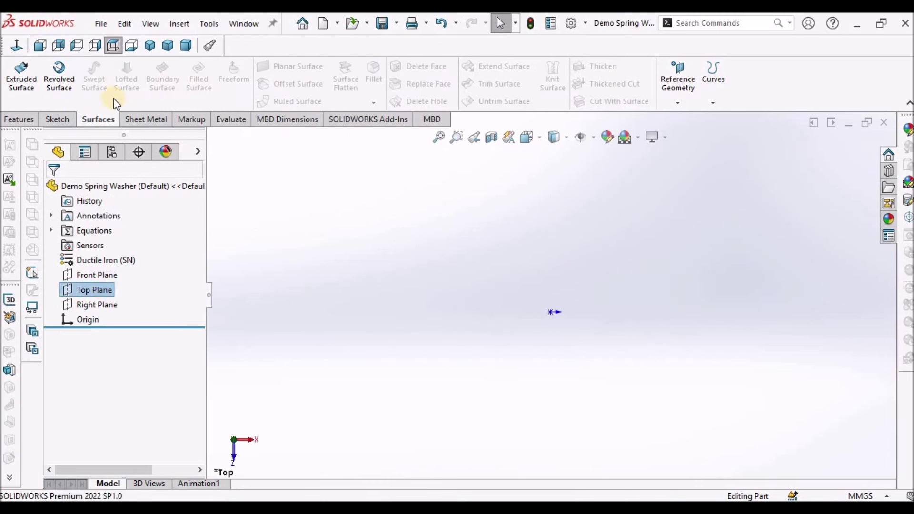
{"action": "left_click", "coordinate": [63, 119]}
{"action": "left_click", "coordinate": [17, 72]}
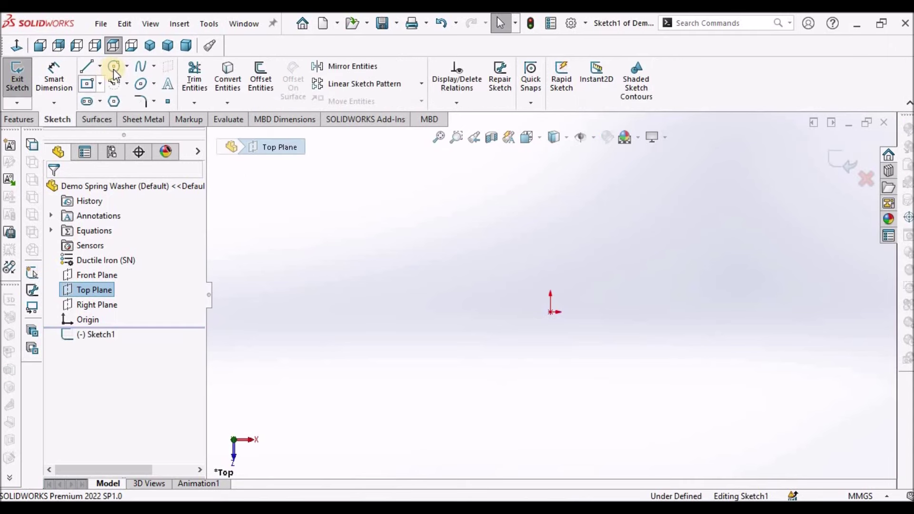
{"action": "left_click", "coordinate": [116, 69]}
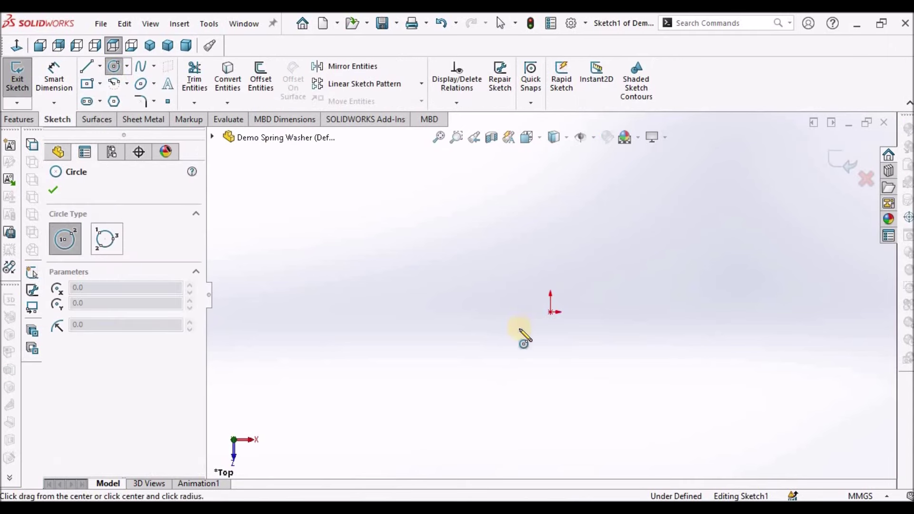
{"action": "left_click", "coordinate": [551, 311]}
{"action": "left_click", "coordinate": [622, 280]}
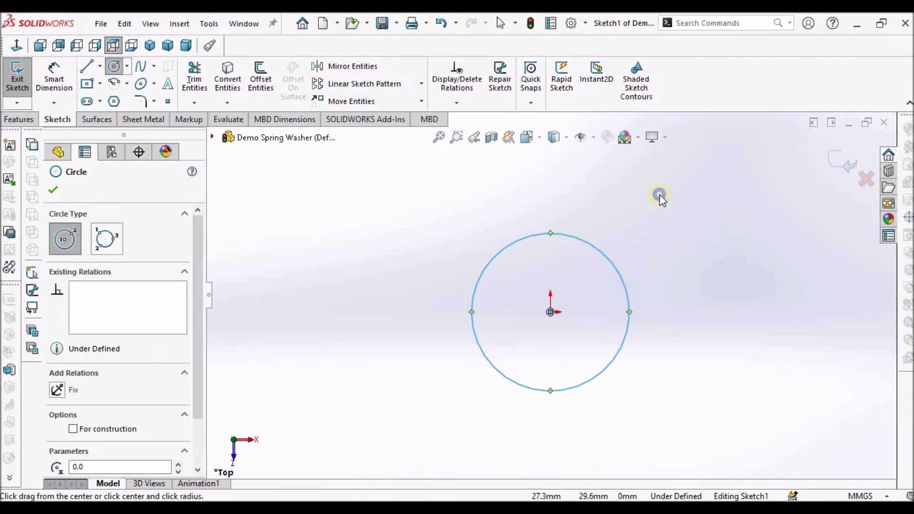
{"action": "right_click", "coordinate": [659, 195]}
{"action": "left_click", "coordinate": [676, 206]}
- Dimension the circle's diameter to 60 mm and leave the dimension tool
{"action": "left_click", "coordinate": [54, 76]}
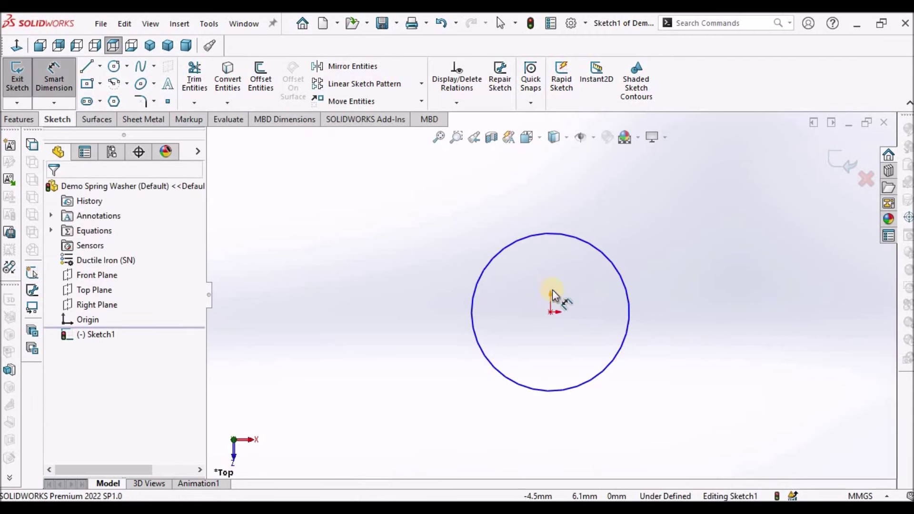
{"action": "left_click", "coordinate": [622, 270]}
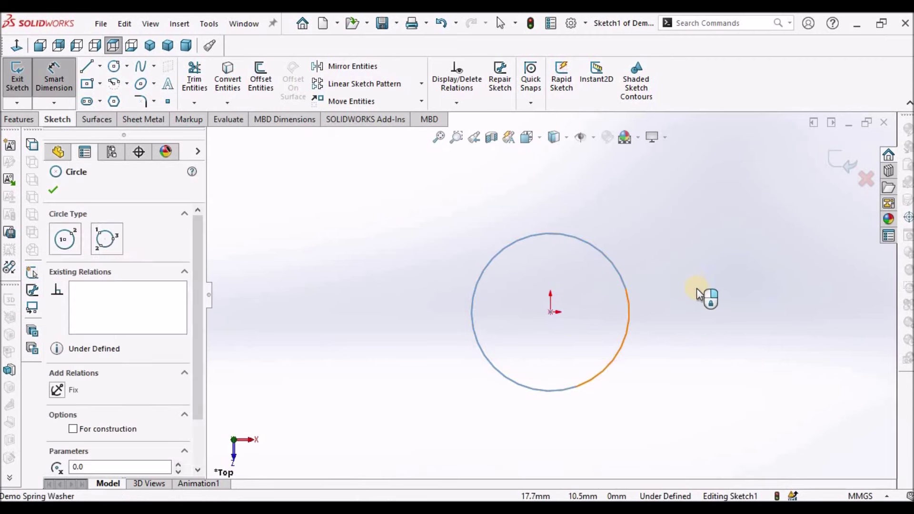
{"action": "left_click", "coordinate": [696, 391]}
{"action": "type", "text": "60"}
{"action": "key", "text": "Return"}
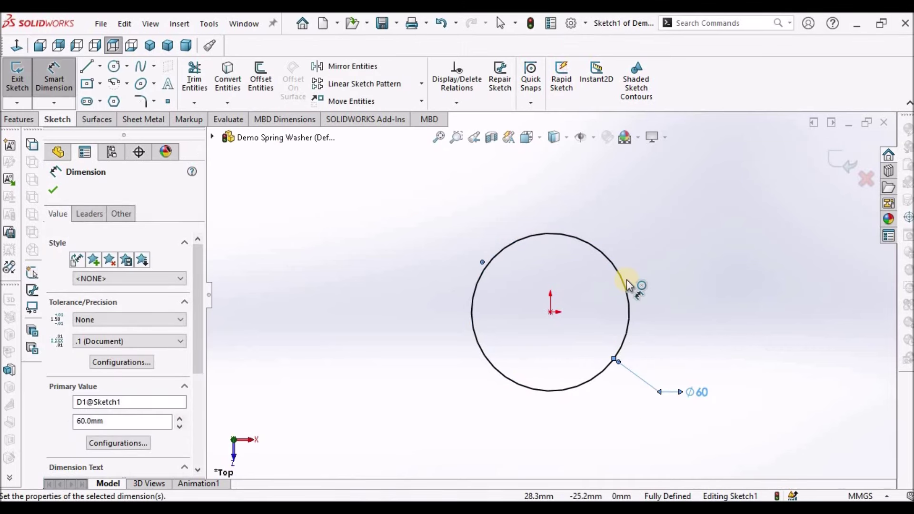
{"action": "right_click", "coordinate": [643, 266]}
{"action": "left_click", "coordinate": [671, 301]}
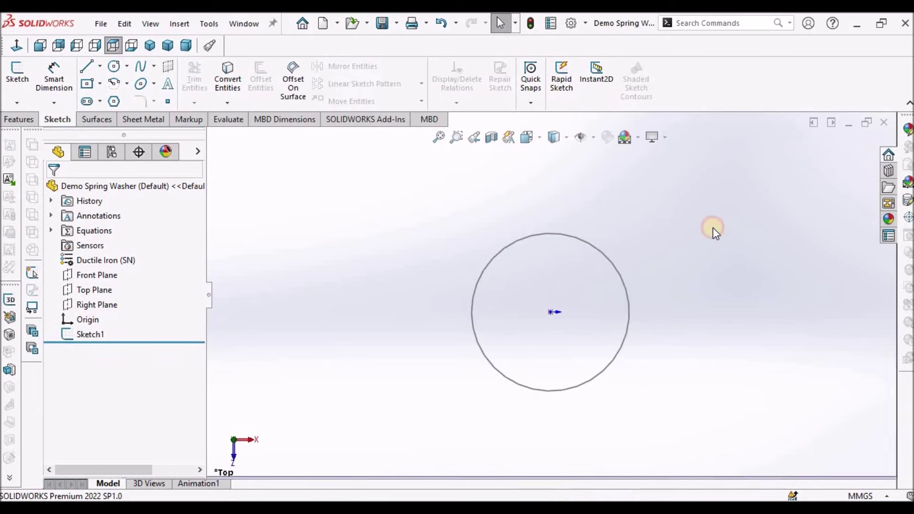
- Start a Helix and Spiral feature based on the 60 mm circle, in dimetric view
{"action": "left_click", "coordinate": [186, 45]}
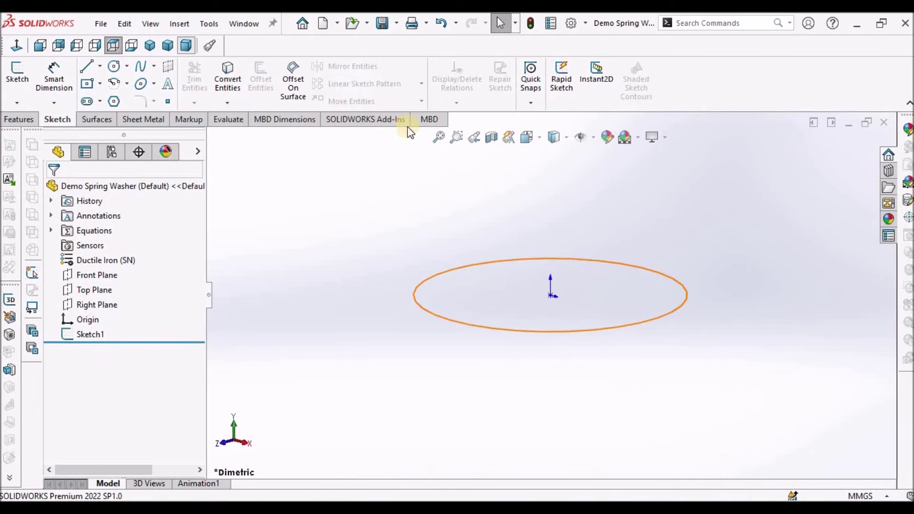
{"action": "left_click", "coordinate": [19, 120]}
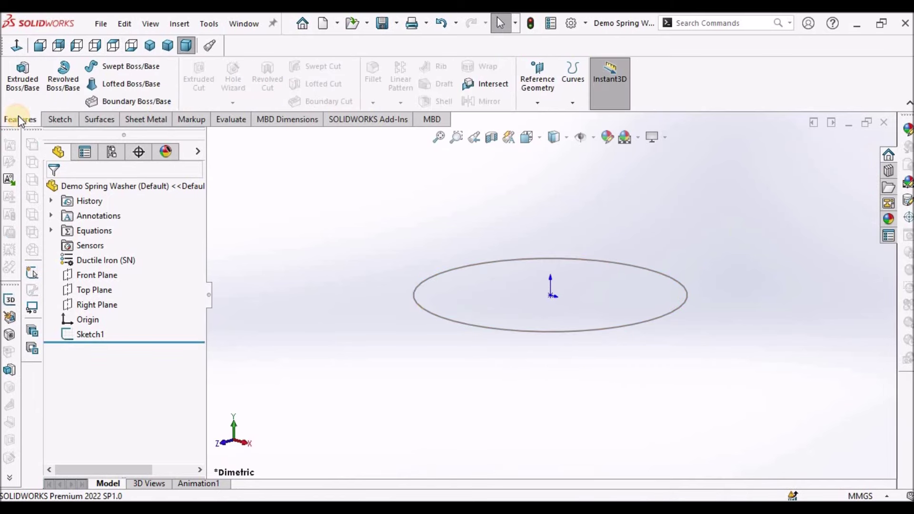
{"action": "left_click", "coordinate": [574, 102]}
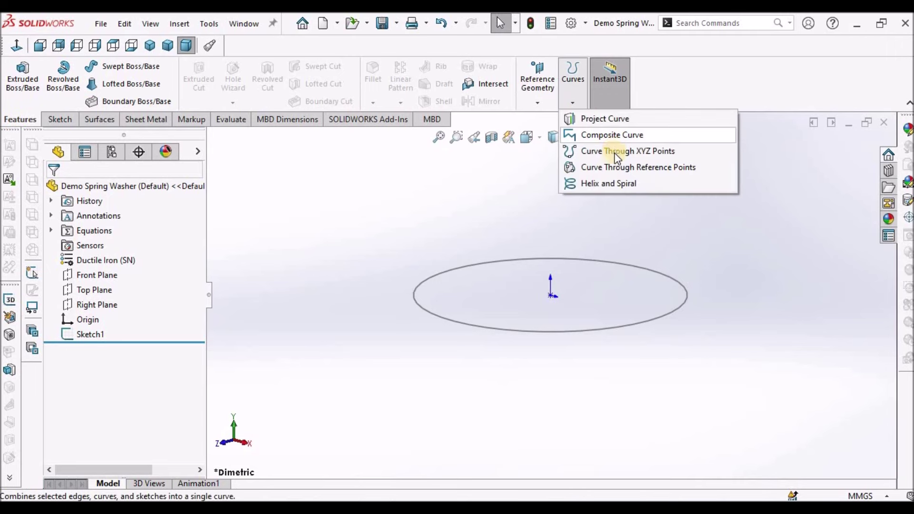
{"action": "left_click", "coordinate": [600, 184]}
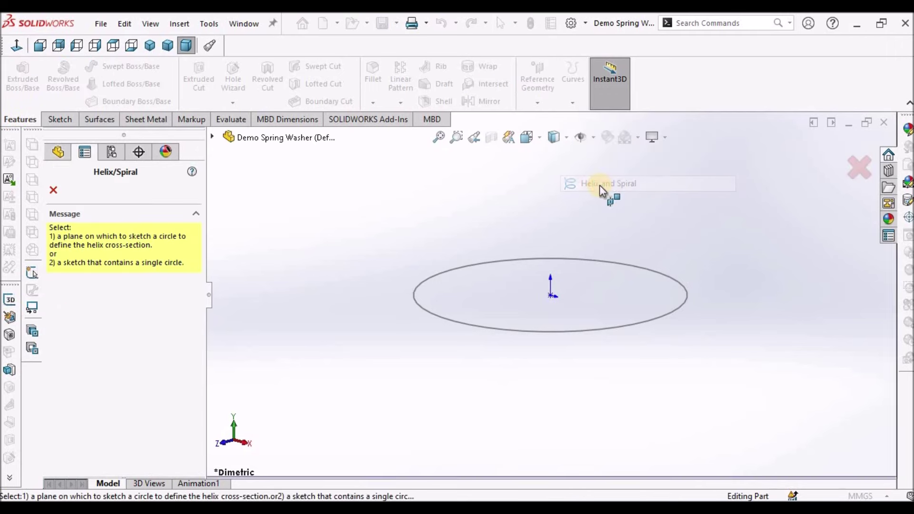
{"action": "left_click", "coordinate": [595, 261]}
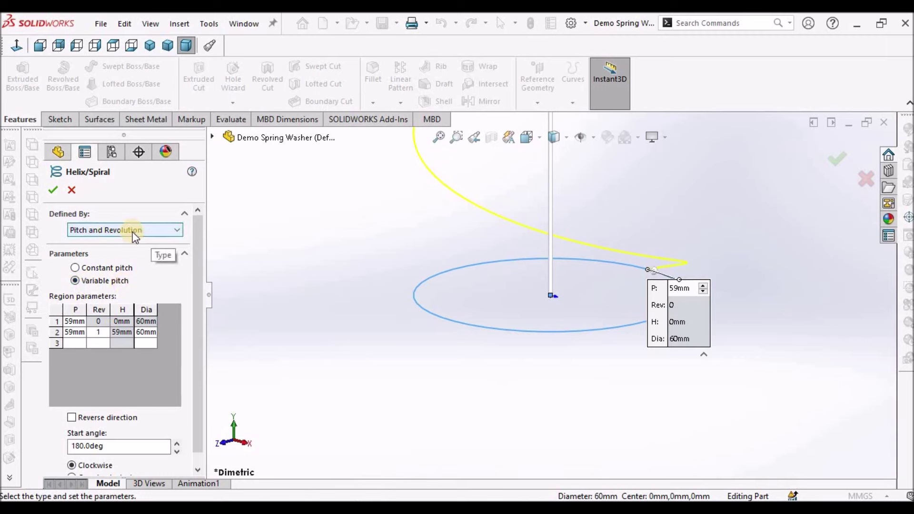
- Define the helix by pitch and revolution, variable pitch with 10 mm in both regions, and accept
{"action": "left_click", "coordinate": [175, 233]}
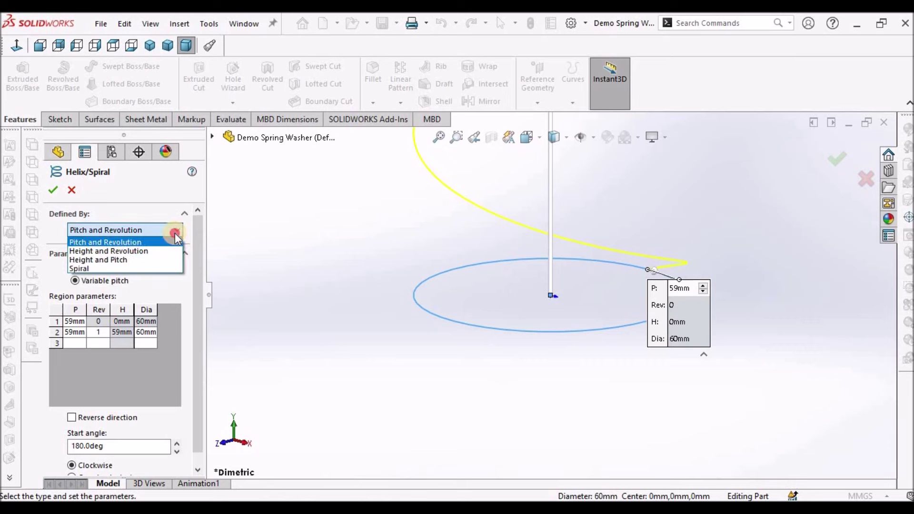
{"action": "left_click", "coordinate": [176, 234]}
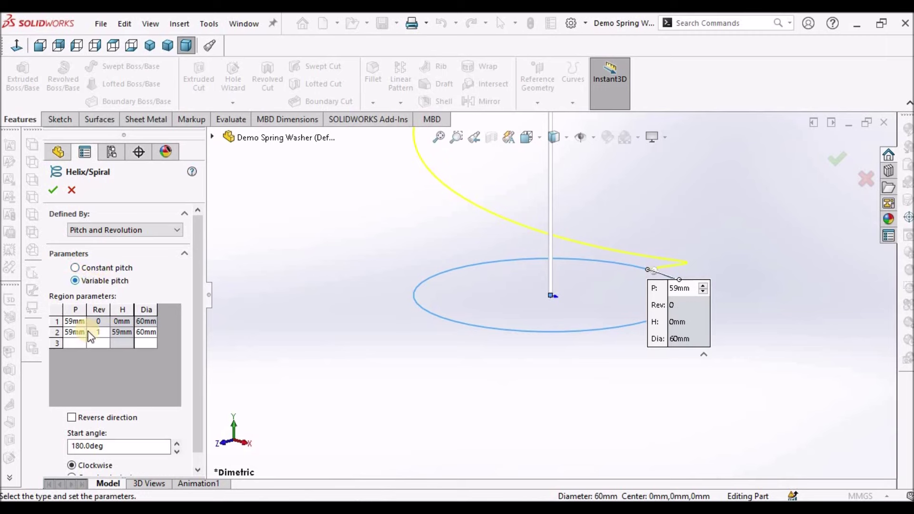
{"action": "scroll", "coordinate": [78, 322], "scroll_direction": "down", "scroll_amount": 1}
{"action": "left_click", "coordinate": [78, 308]}
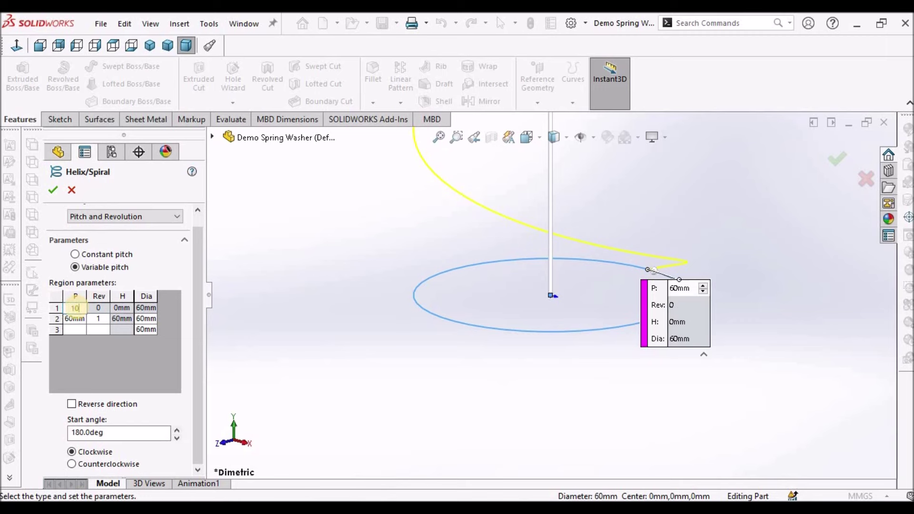
{"action": "left_click", "coordinate": [70, 319]}
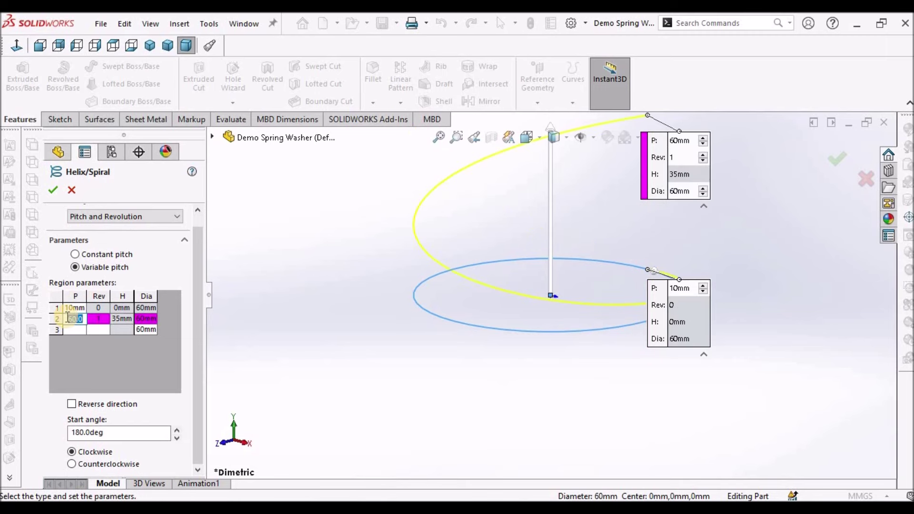
{"action": "type", "text": "10"}
{"action": "left_click", "coordinate": [95, 350]}
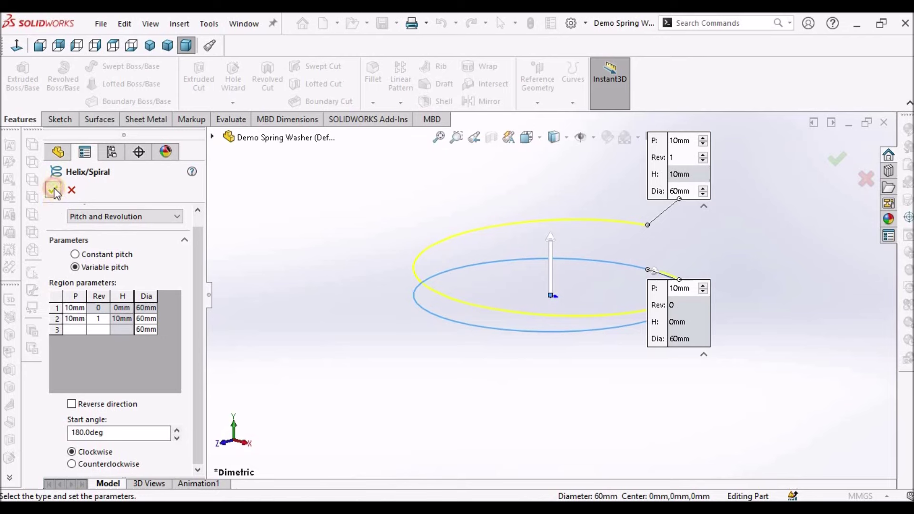
{"action": "left_click", "coordinate": [53, 188]}
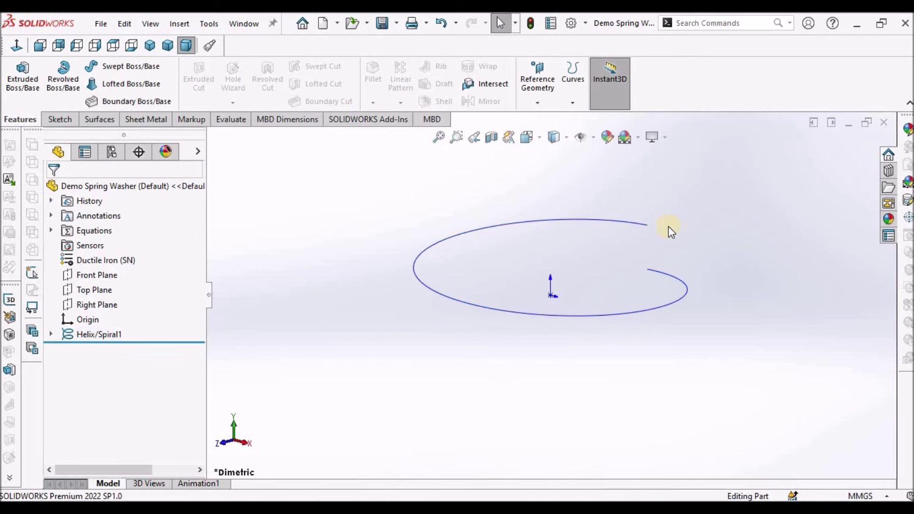
{"action": "middle_click_drag", "start_coordinate": [639, 247], "coordinate": [629, 295]}
- Start a sketch on the Right Plane and draw a centre rectangle near the helix edge
{"action": "left_click", "coordinate": [94, 307]}
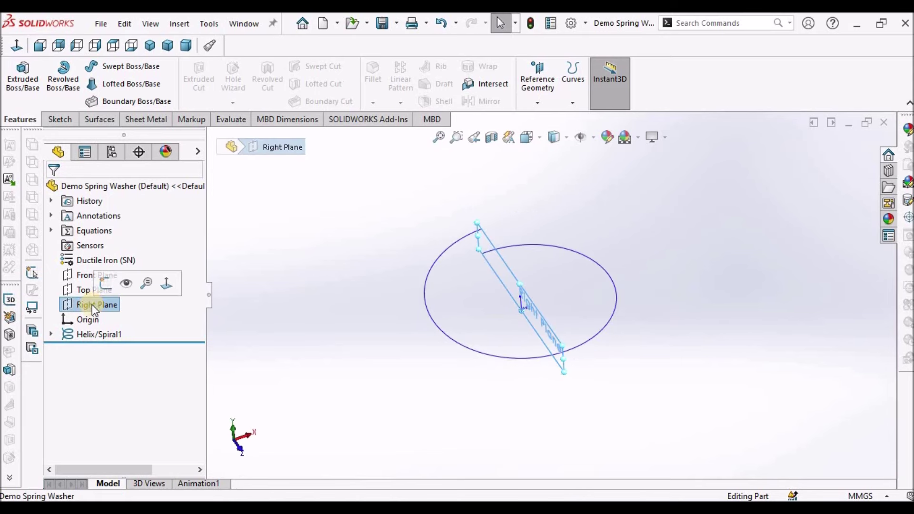
{"action": "left_click", "coordinate": [61, 119]}
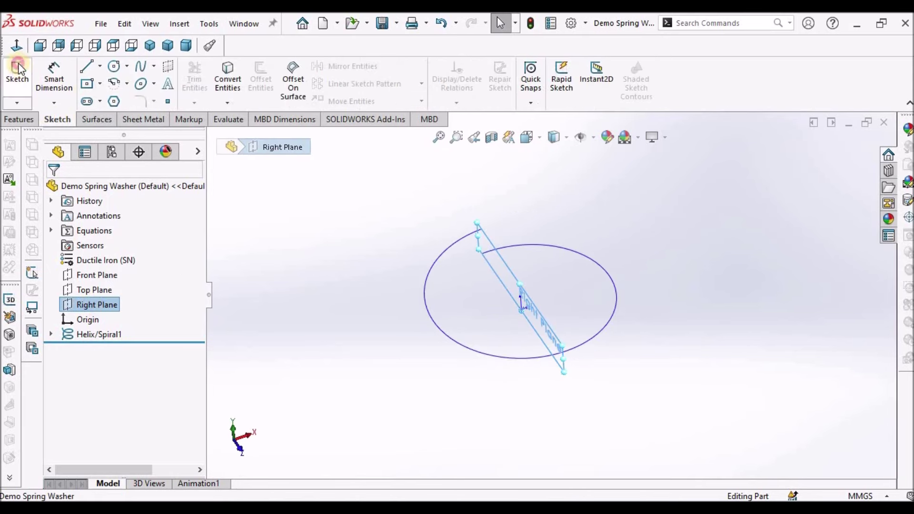
{"action": "left_click", "coordinate": [18, 66]}
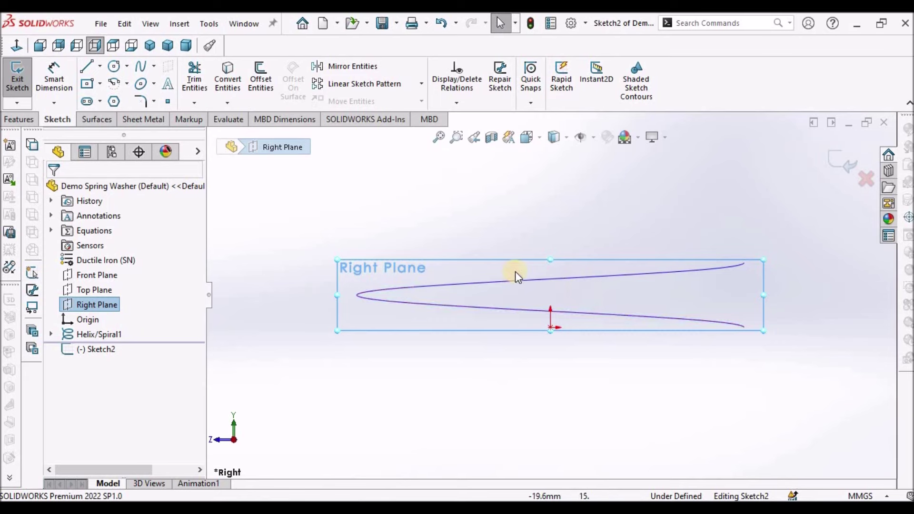
{"action": "middle_click_drag", "start_coordinate": [548, 224], "coordinate": [548, 305]}
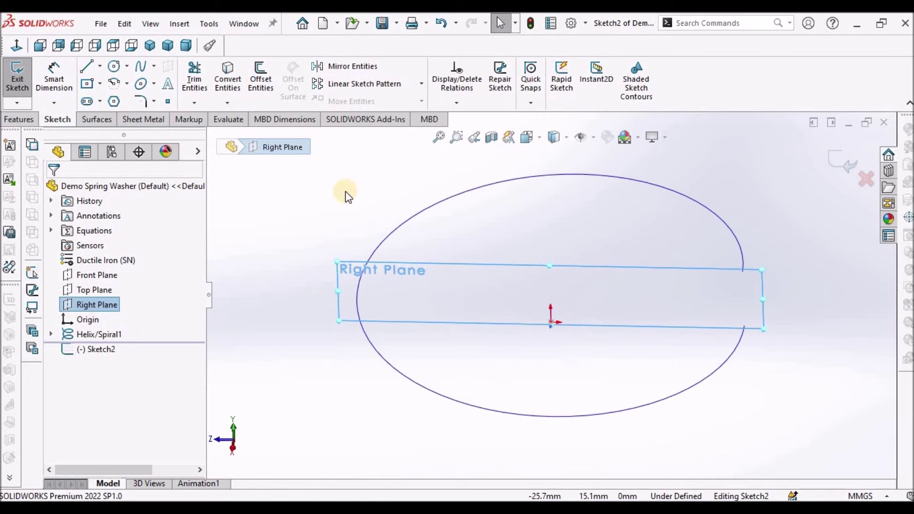
{"action": "left_click", "coordinate": [87, 84]}
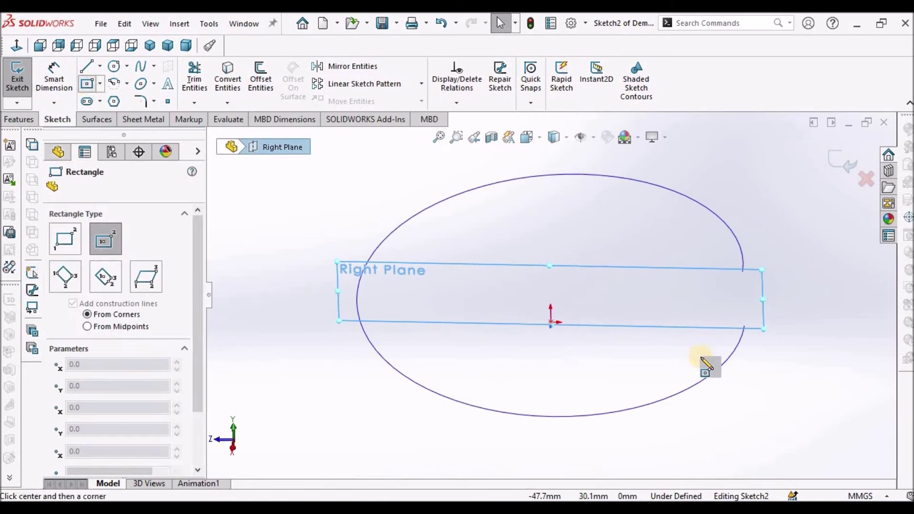
{"action": "left_click", "coordinate": [742, 319]}
{"action": "left_click", "coordinate": [770, 304]}
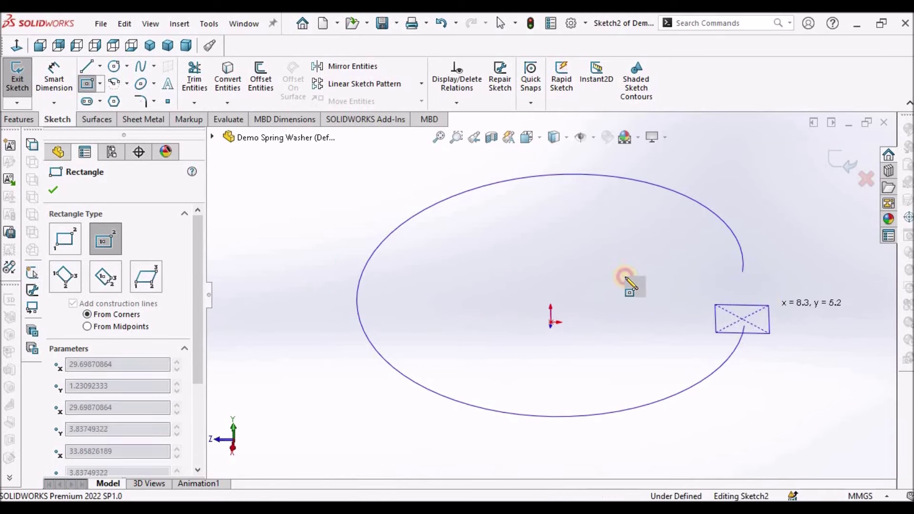
{"action": "right_click", "coordinate": [628, 281]}
{"action": "left_click", "coordinate": [653, 287]}
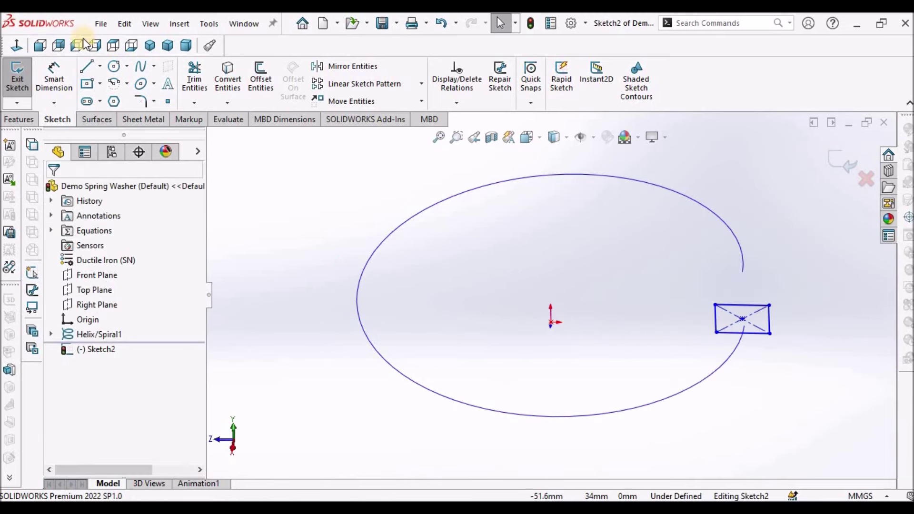
- Look normal to the Right Plane and drag the rectangle's centre onto the helix end
{"action": "left_click", "coordinate": [16, 45]}
{"action": "scroll", "coordinate": [749, 314], "scroll_direction": "down", "scroll_amount": 2}
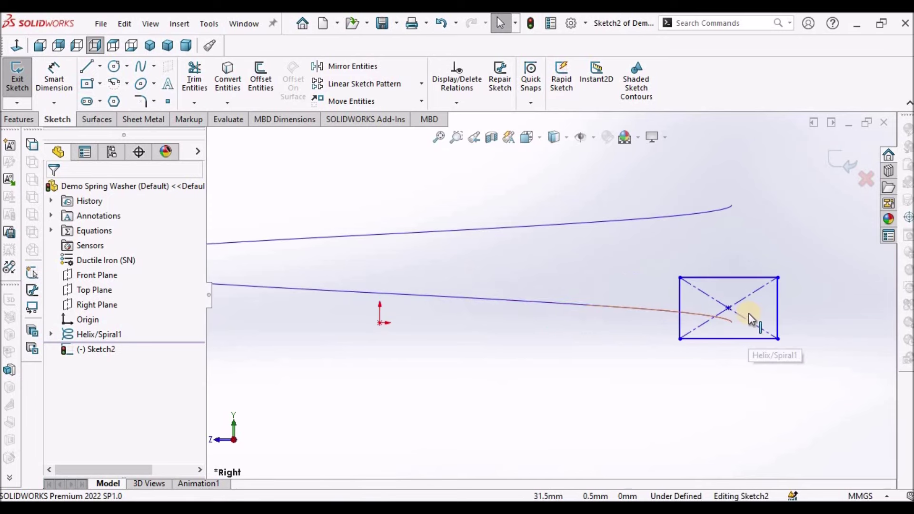
{"action": "scroll", "coordinate": [741, 316], "scroll_direction": "down", "scroll_amount": 2}
{"action": "scroll", "coordinate": [741, 316], "scroll_direction": "down", "scroll_amount": 1}
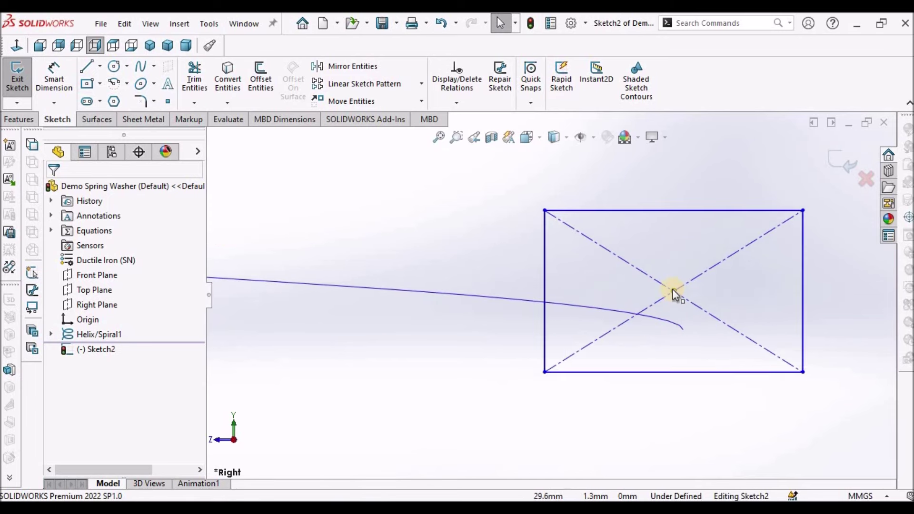
{"action": "left_click_drag", "start_coordinate": [673, 290], "coordinate": [683, 329]}
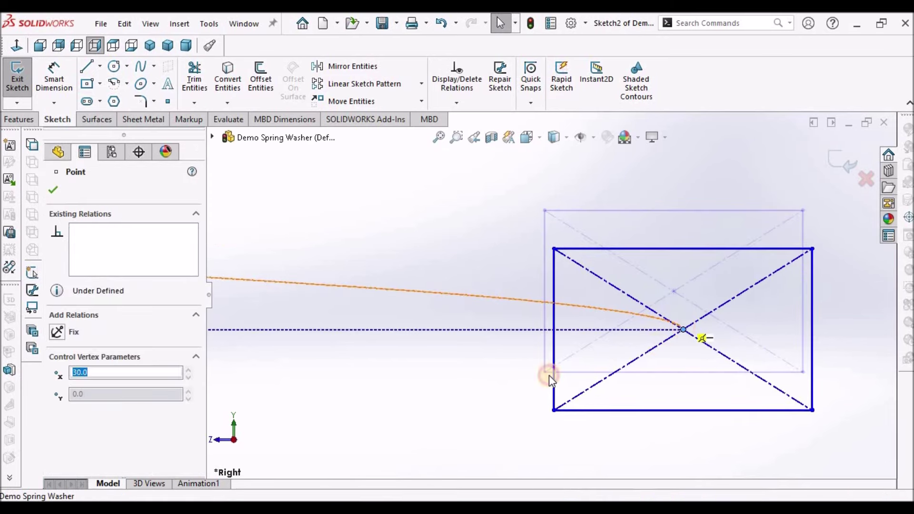
{"action": "left_click", "coordinate": [461, 347]}
{"action": "left_click", "coordinate": [53, 76]}
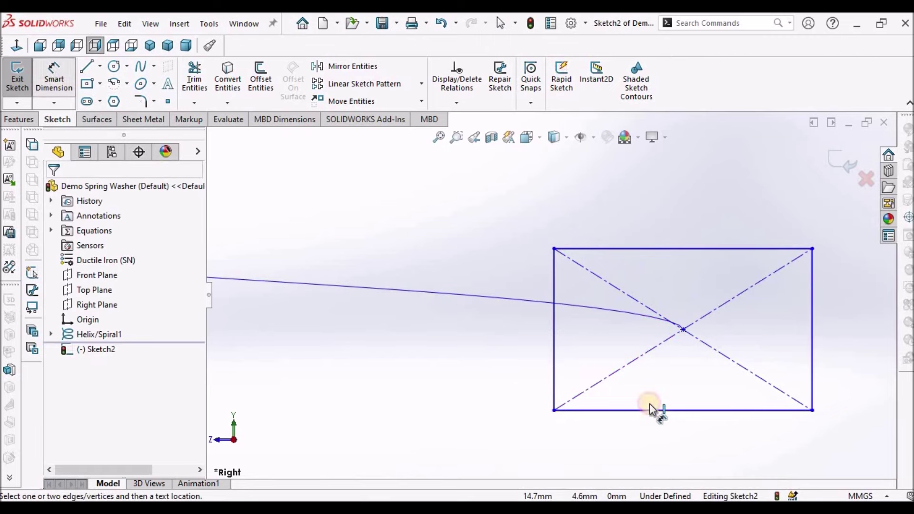
{"action": "left_click", "coordinate": [740, 411]}
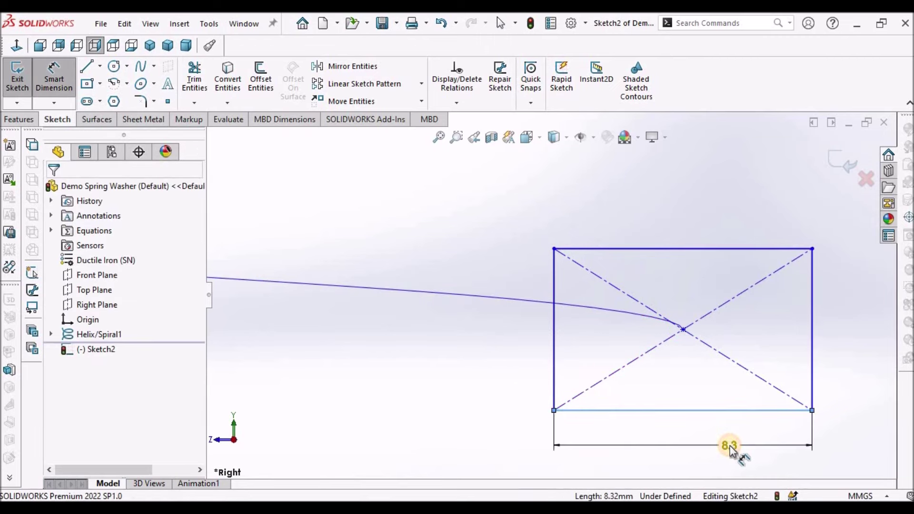
- Dimension the centre rectangle 12 mm wide and 1.5 mm tall
{"action": "left_click", "coordinate": [731, 445]}
{"action": "type", "text": "1"}
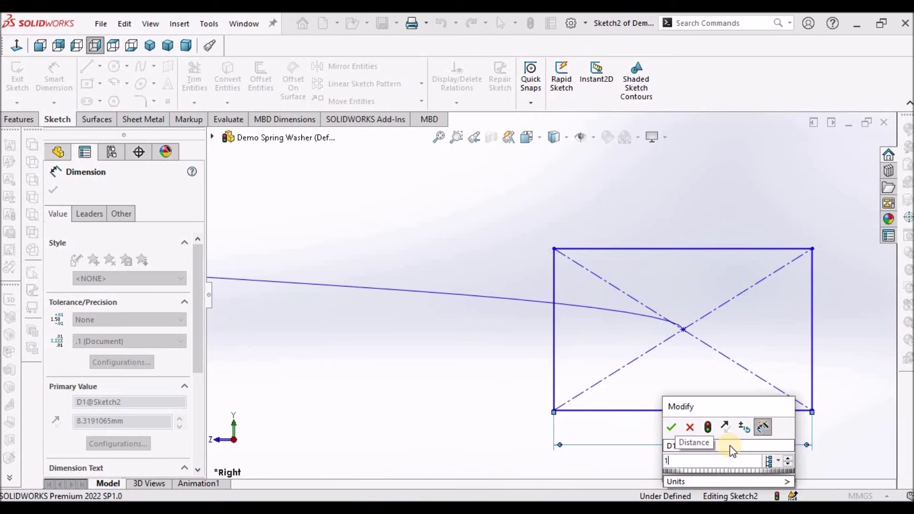
{"action": "type", "text": "2"}
{"action": "key", "text": "Return"}
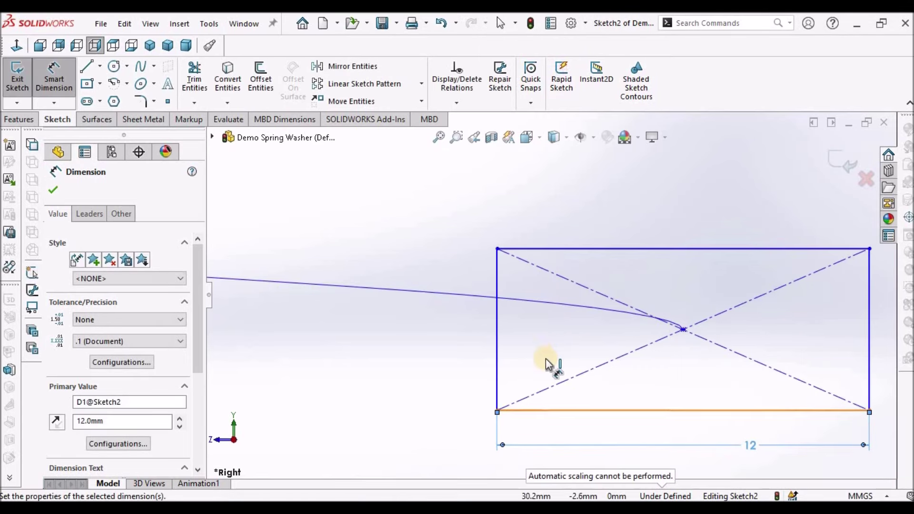
{"action": "left_click", "coordinate": [497, 348]}
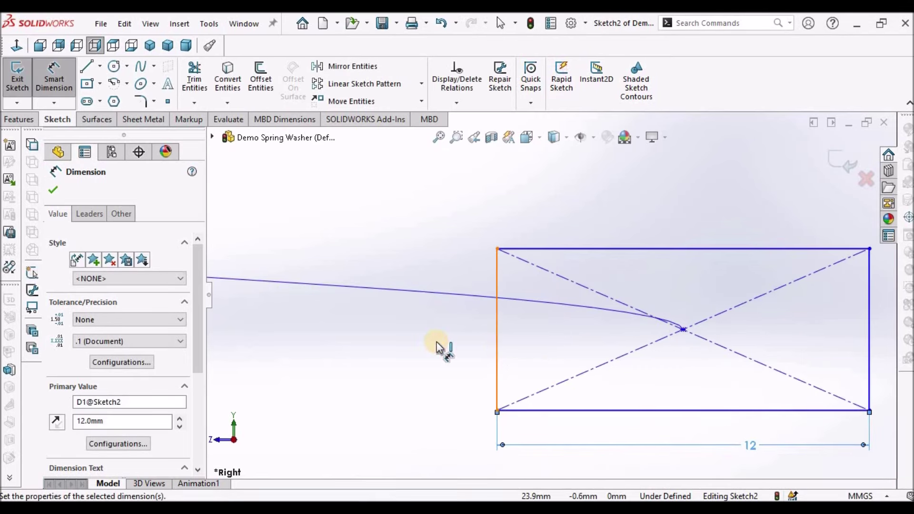
{"action": "left_click", "coordinate": [432, 340]}
{"action": "type", "text": "1.5"}
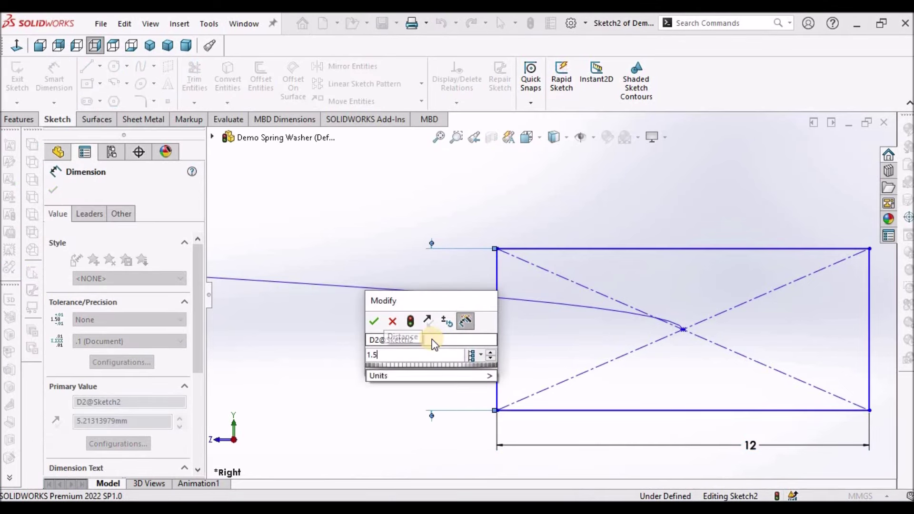
{"action": "key", "text": "Return"}
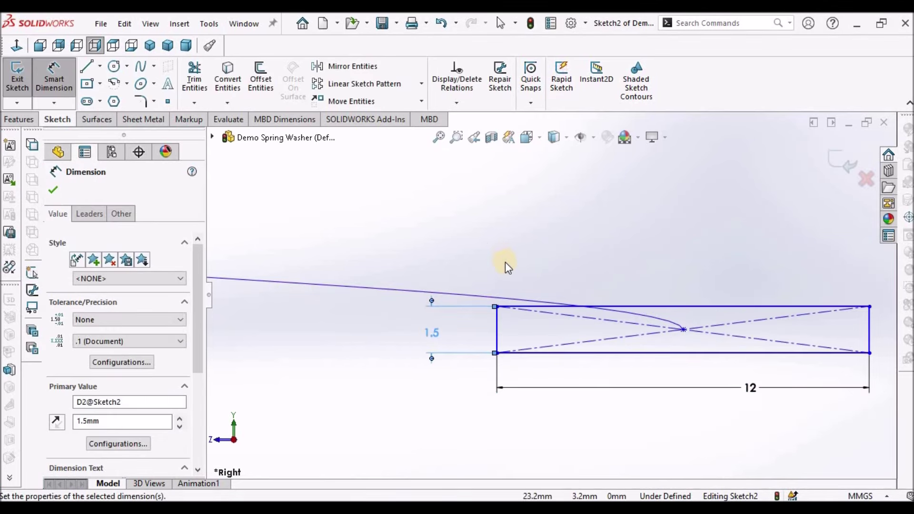
{"action": "right_click", "coordinate": [504, 256]}
{"action": "left_click", "coordinate": [505, 271]}
- Exit the profile sketch and orbit the model to a 3-D angle
{"action": "scroll", "coordinate": [523, 222], "scroll_direction": "up", "scroll_amount": 3}
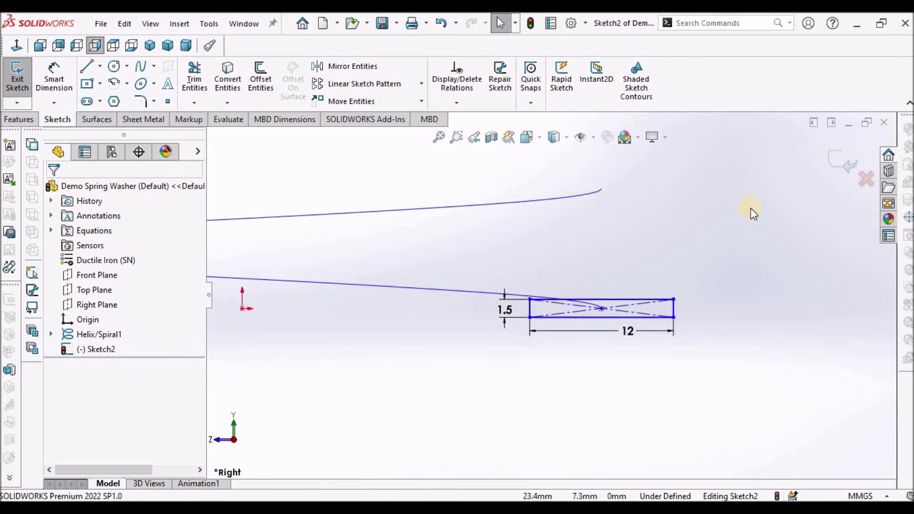
{"action": "left_click", "coordinate": [844, 163]}
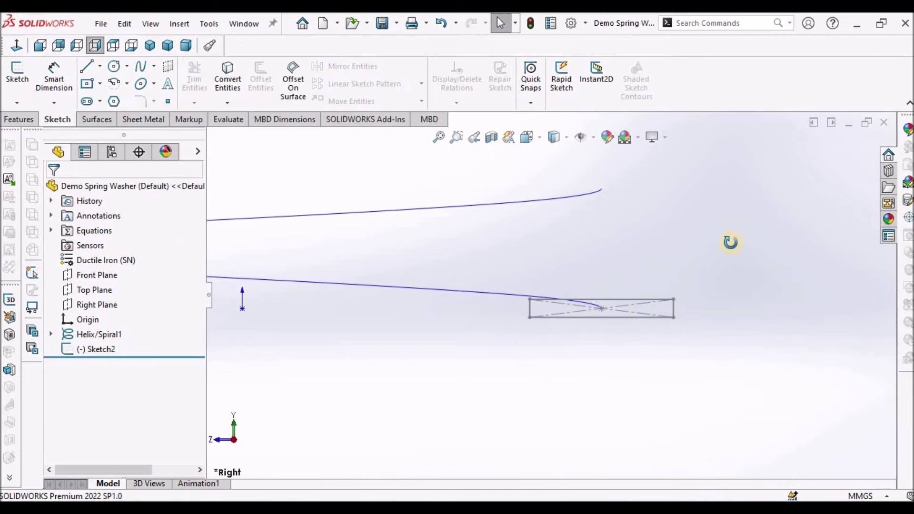
{"action": "mouse_move", "coordinate": [729, 241]}
{"action": "middle_mouse_down"}
{"action": "mouse_move", "coordinate": [600, 306]}
{"action": "mouse_move", "coordinate": [649, 305]}
{"action": "mouse_move", "coordinate": [638, 339]}
{"action": "middle_mouse_up"}
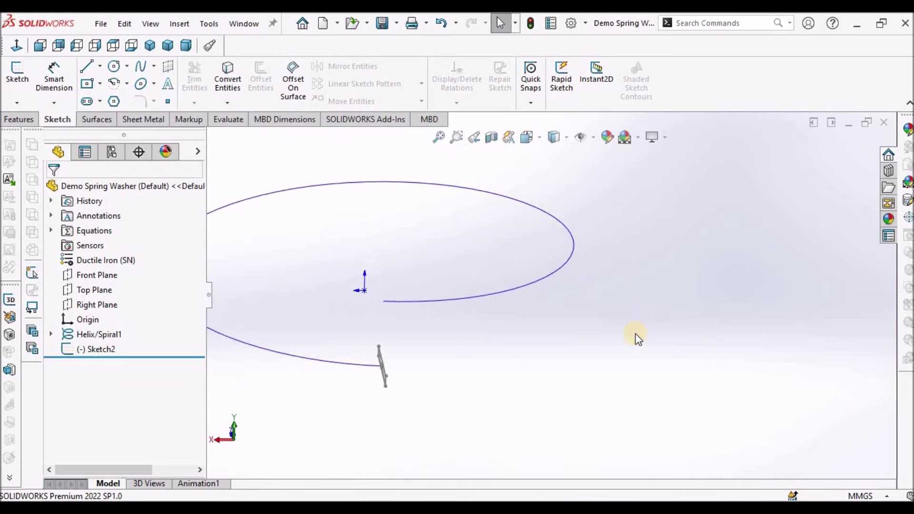
{"action": "left_click", "coordinate": [16, 118]}
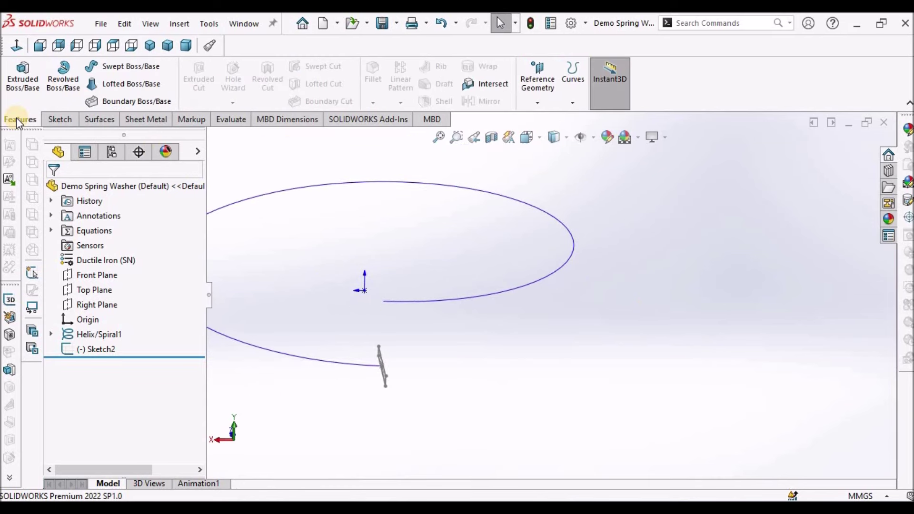
- Create a Swept Boss/Base with Sketch2 as profile and Helix/Spiral1 as path, then view the whole washer
{"action": "left_click", "coordinate": [123, 67]}
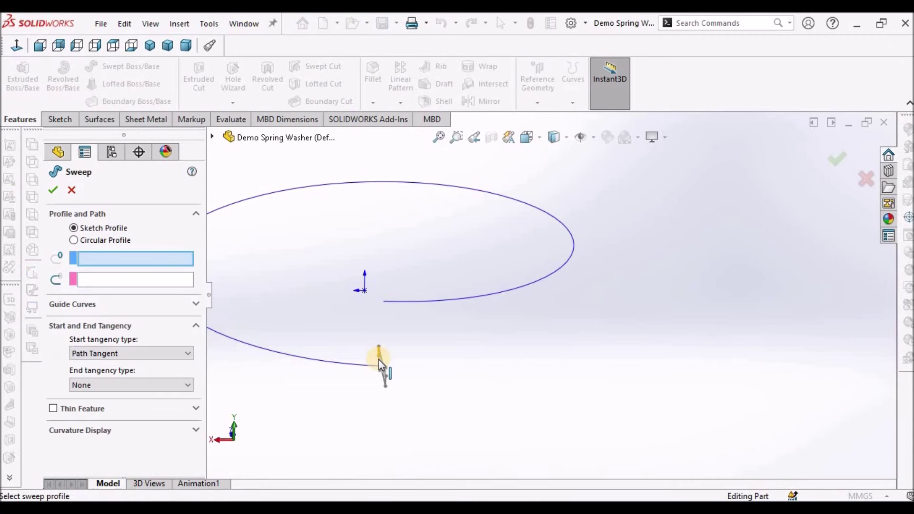
{"action": "middle_click_drag", "start_coordinate": [409, 343], "coordinate": [461, 379]}
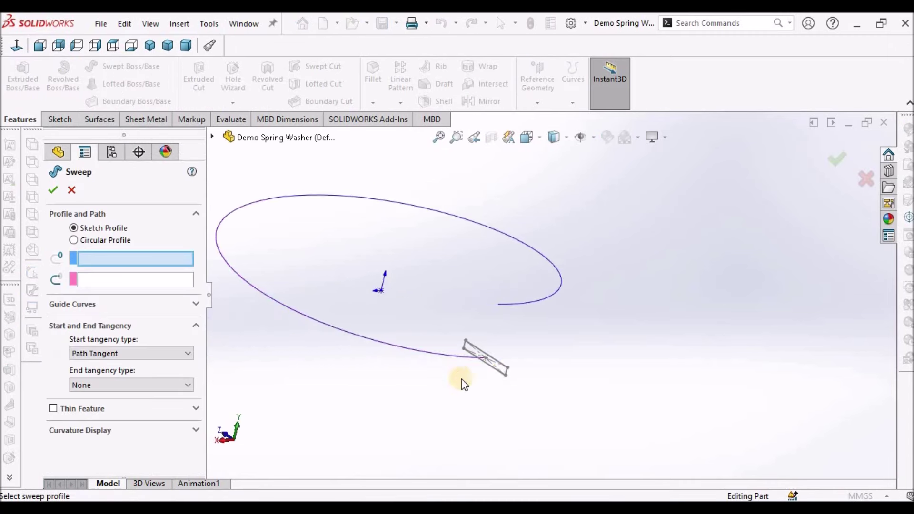
{"action": "left_click", "coordinate": [501, 367]}
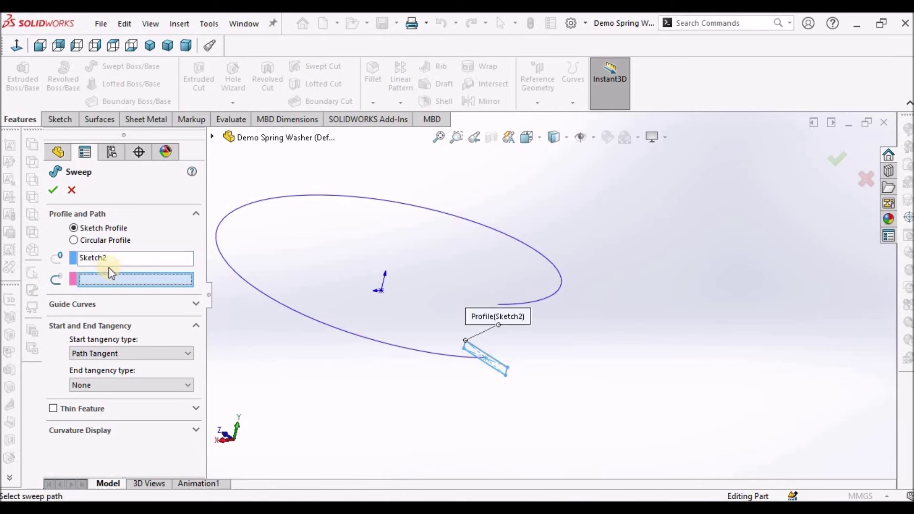
{"action": "left_click", "coordinate": [311, 319]}
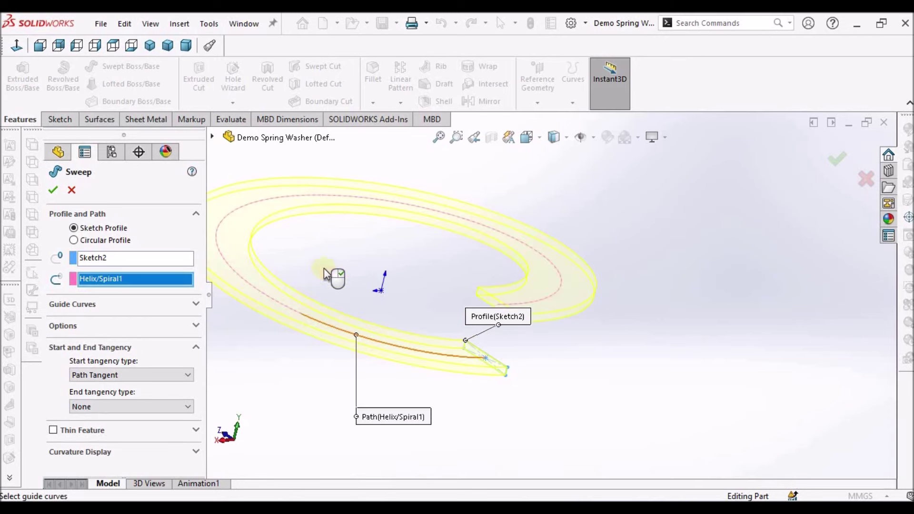
{"action": "left_click", "coordinate": [53, 190]}
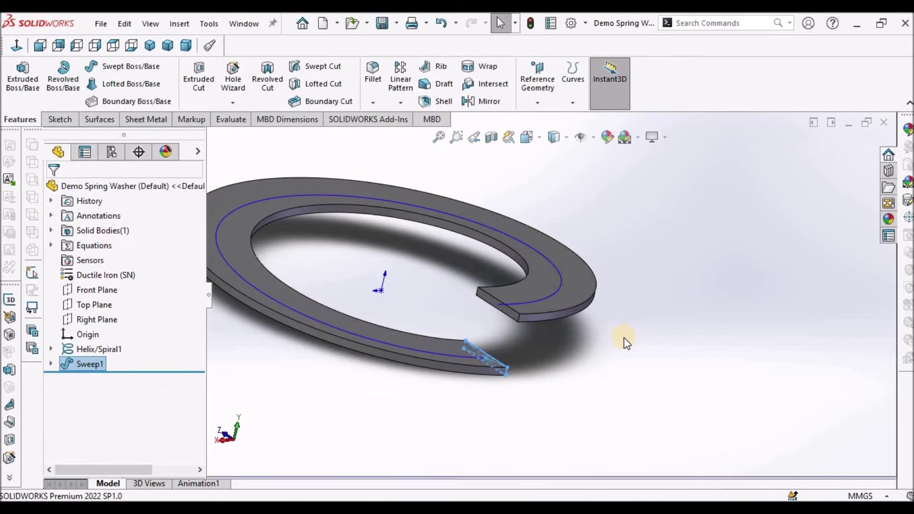
{"action": "left_click", "coordinate": [625, 343]}
{"action": "scroll", "coordinate": [625, 343], "scroll_direction": "up", "scroll_amount": 5}
{"action": "middle_click_drag", "start_coordinate": [639, 313], "coordinate": [378, 393]}
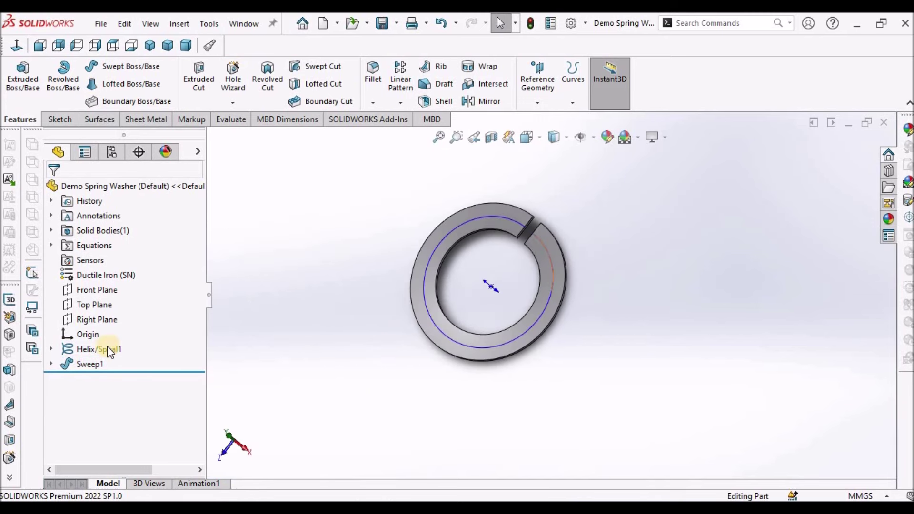
- Hide Helix/Spiral1 and show the washer in isometric view
{"action": "right_click", "coordinate": [108, 349]}
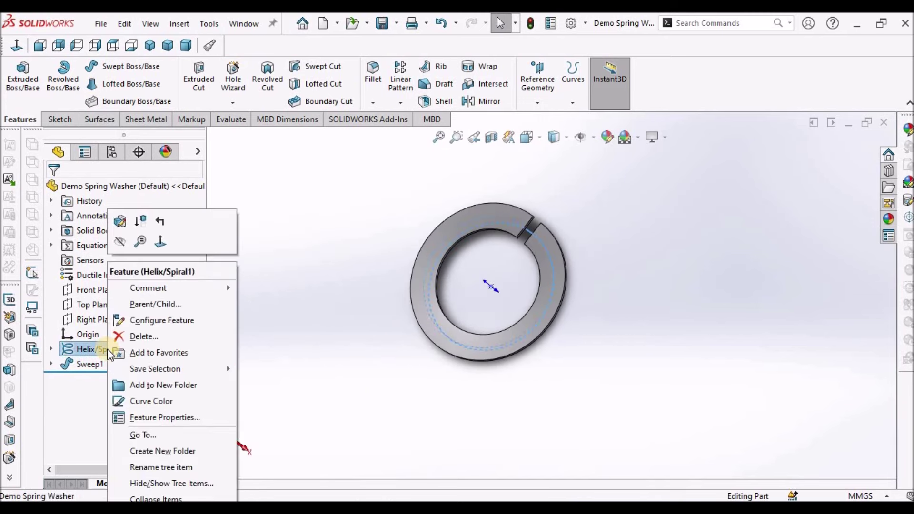
{"action": "left_click", "coordinate": [120, 242]}
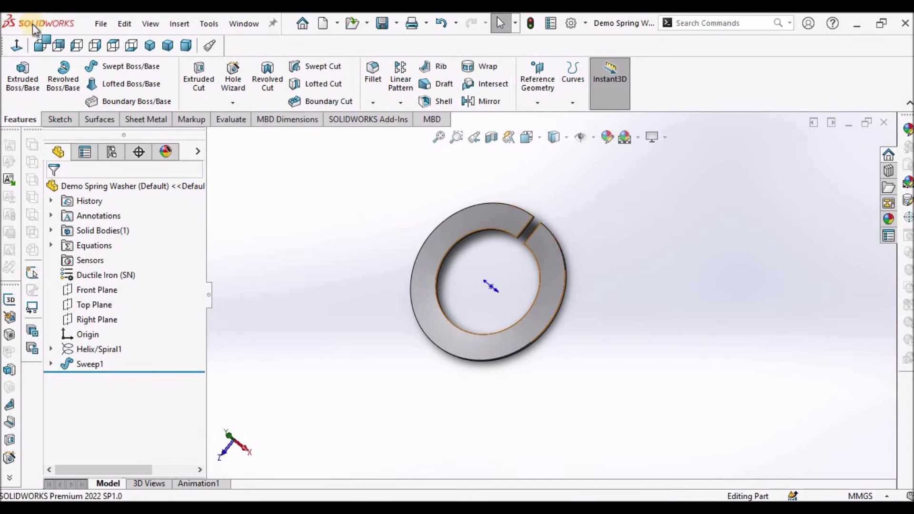
{"action": "left_click", "coordinate": [149, 46]}
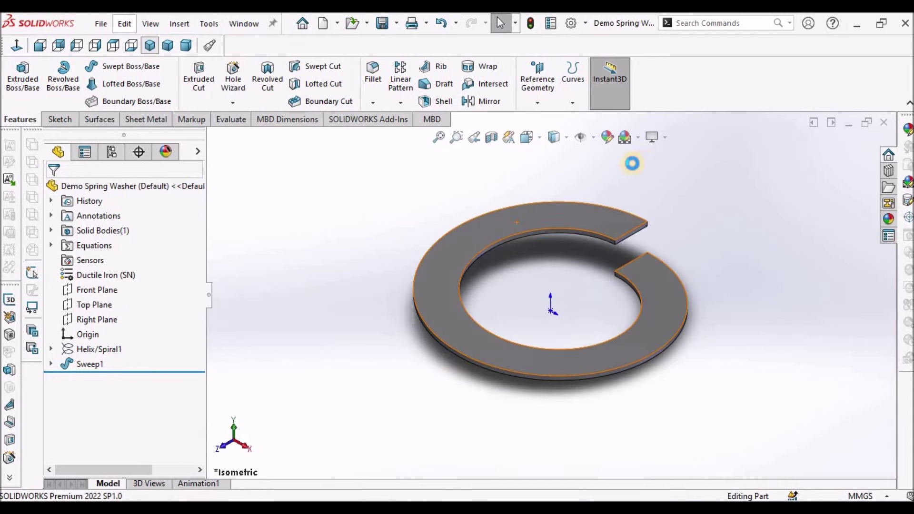
- Apply the Plain White scene and show the washer in dimetric view
{"action": "left_click", "coordinate": [638, 137]}
{"action": "left_click", "coordinate": [656, 173]}
{"action": "left_click", "coordinate": [753, 230]}
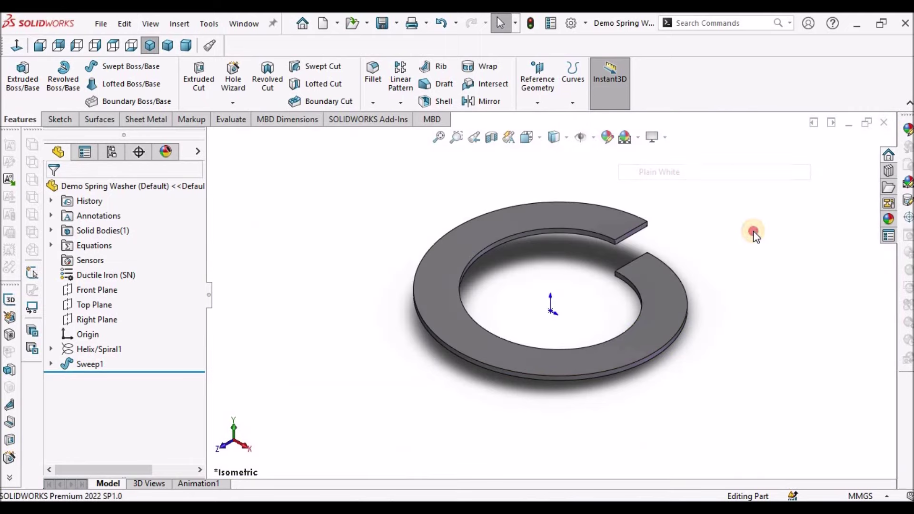
{"action": "middle_click_drag", "start_coordinate": [700, 273], "coordinate": [599, 300]}
{"action": "scroll", "coordinate": [633, 264], "scroll_direction": "down", "scroll_amount": 5}
{"action": "left_click", "coordinate": [598, 300]}
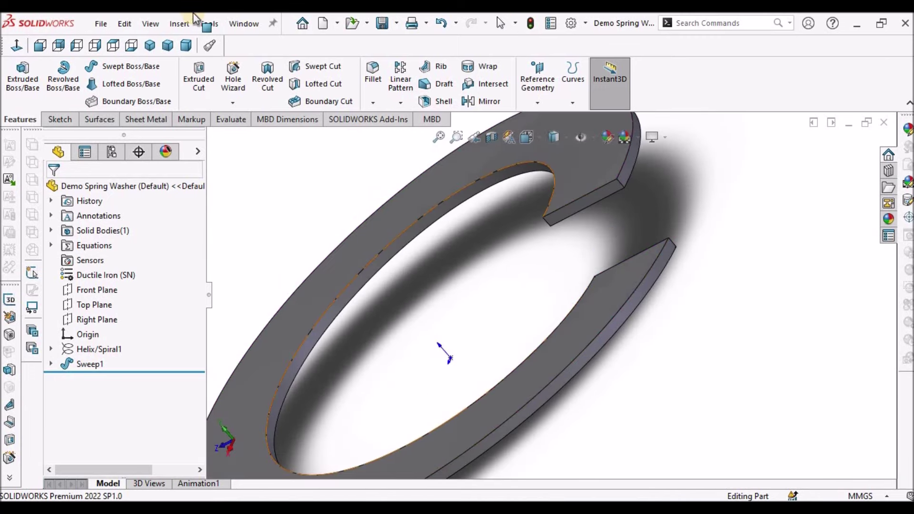
{"action": "left_click", "coordinate": [186, 46]}
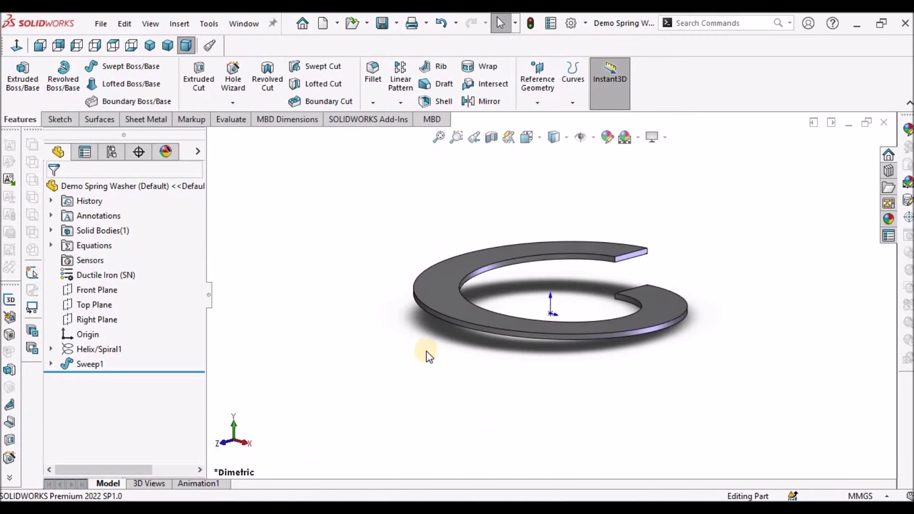